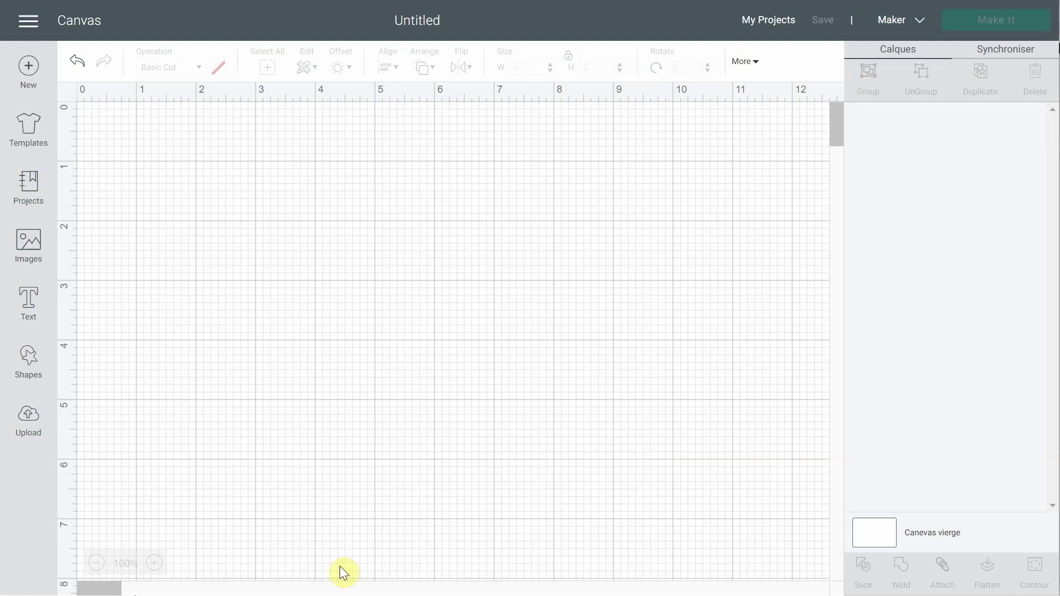
Add a new text box and set its font to Annie Leu via the Cricut font search.
{"action": "left_click", "coordinate": [28, 300]}
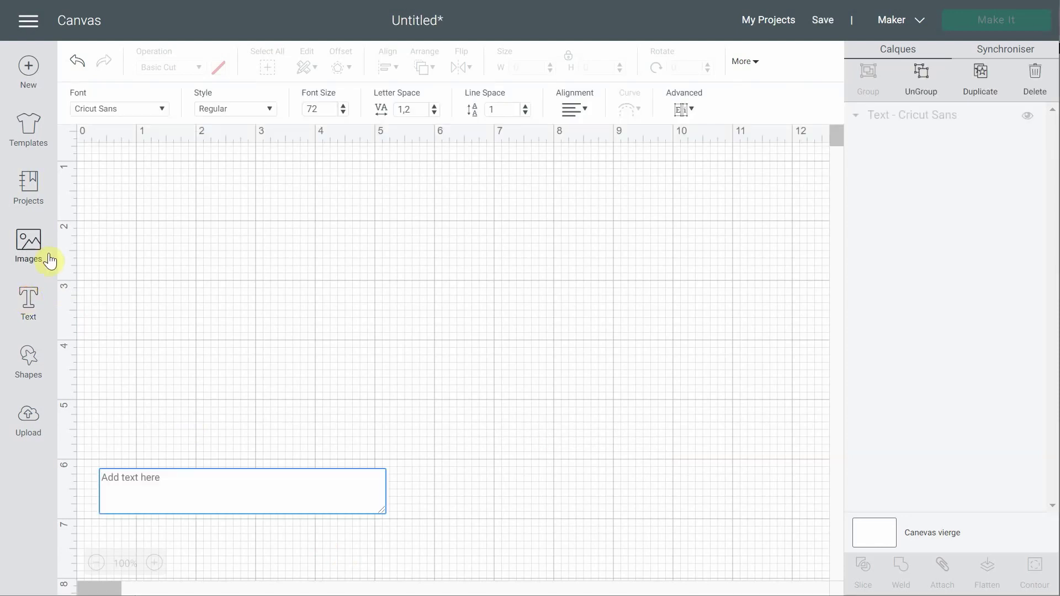
{"action": "left_click", "coordinate": [160, 109]}
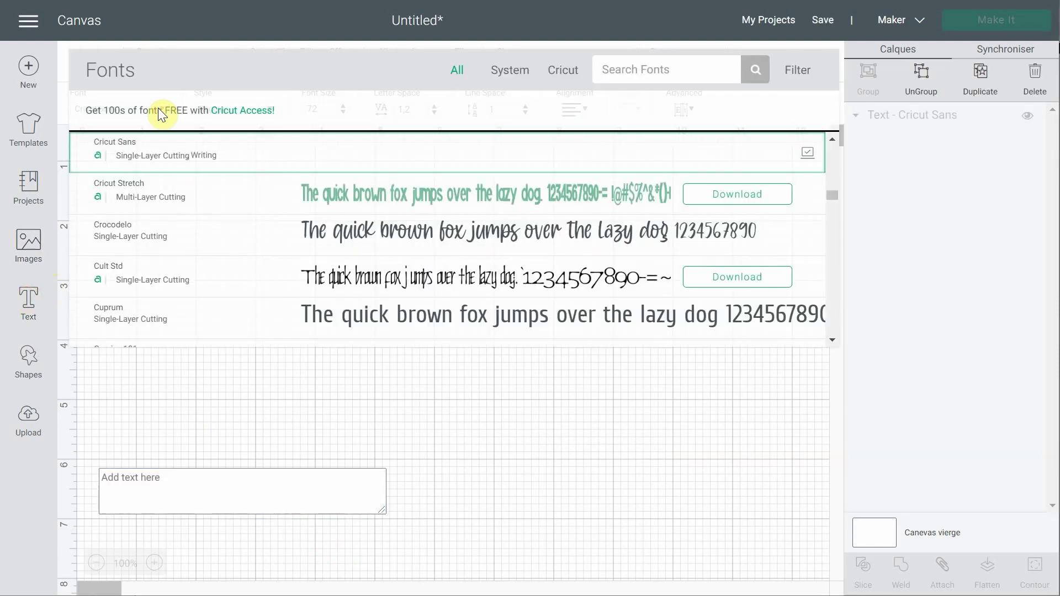
{"action": "left_click", "coordinate": [563, 70]}
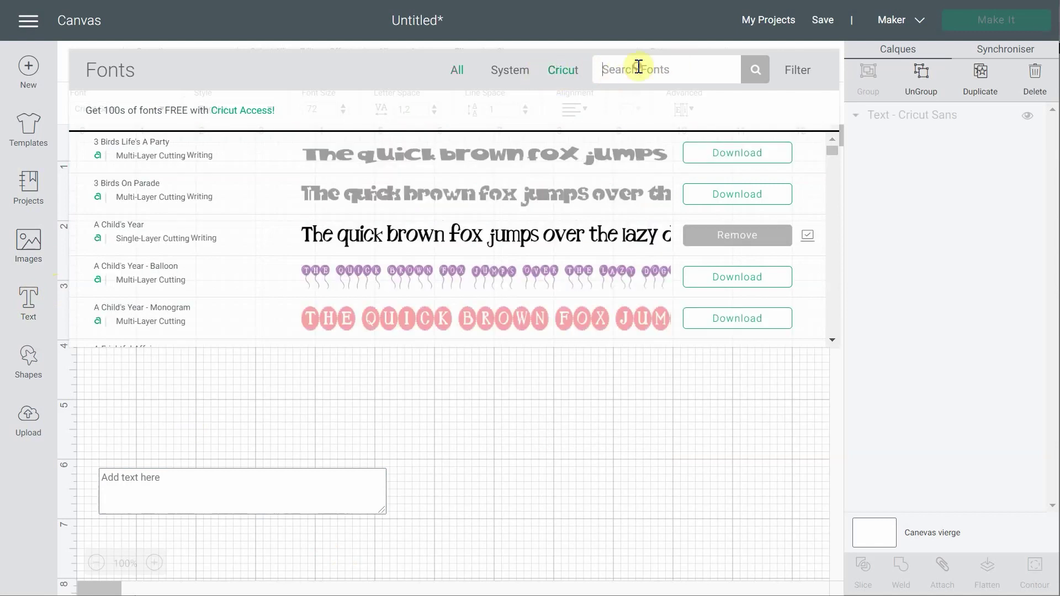
{"action": "left_click", "coordinate": [639, 66]}
{"action": "type", "text": "annie"}
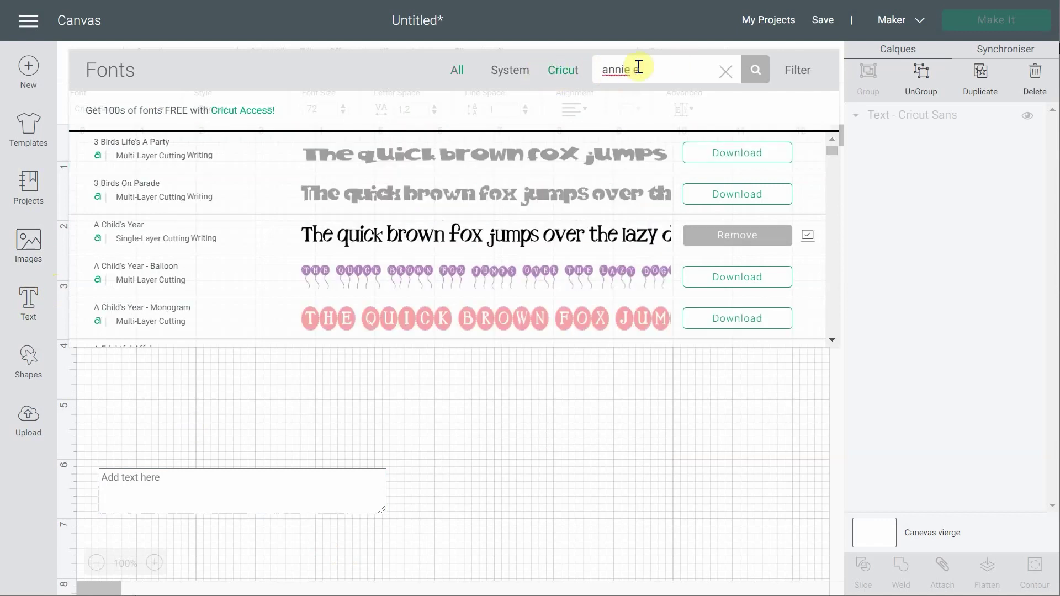
{"action": "type", "text": " lou"}
{"action": "left_click", "coordinate": [758, 74]}
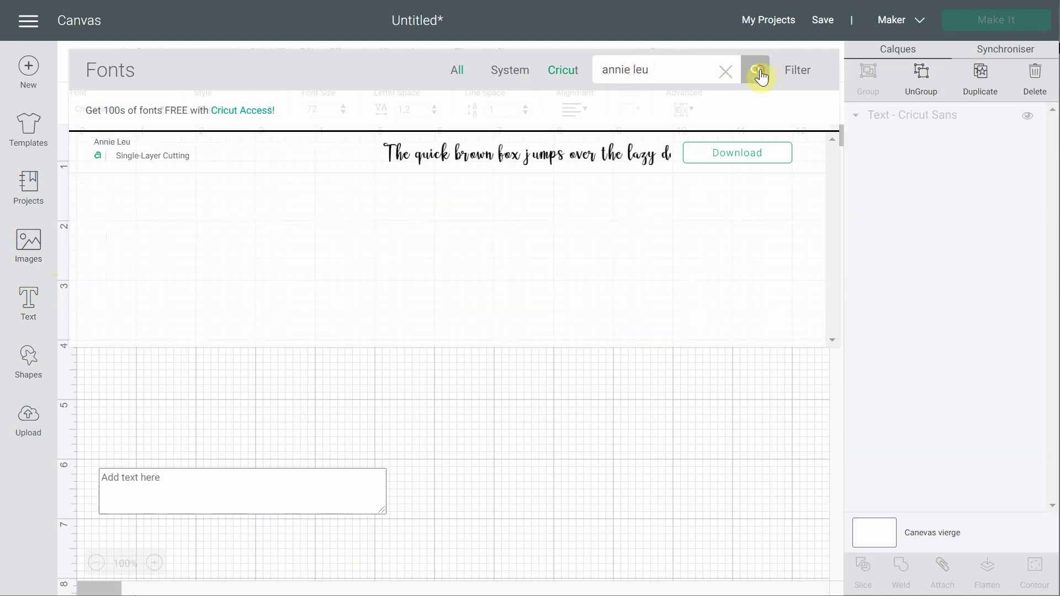
{"action": "left_click", "coordinate": [151, 150]}
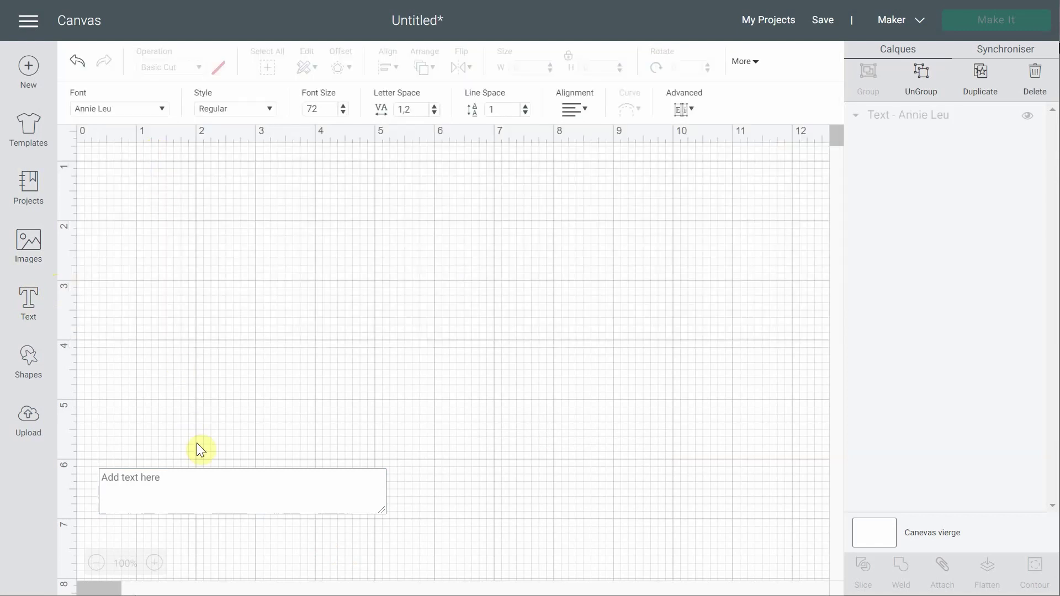
{"action": "left_click", "coordinate": [199, 489]}
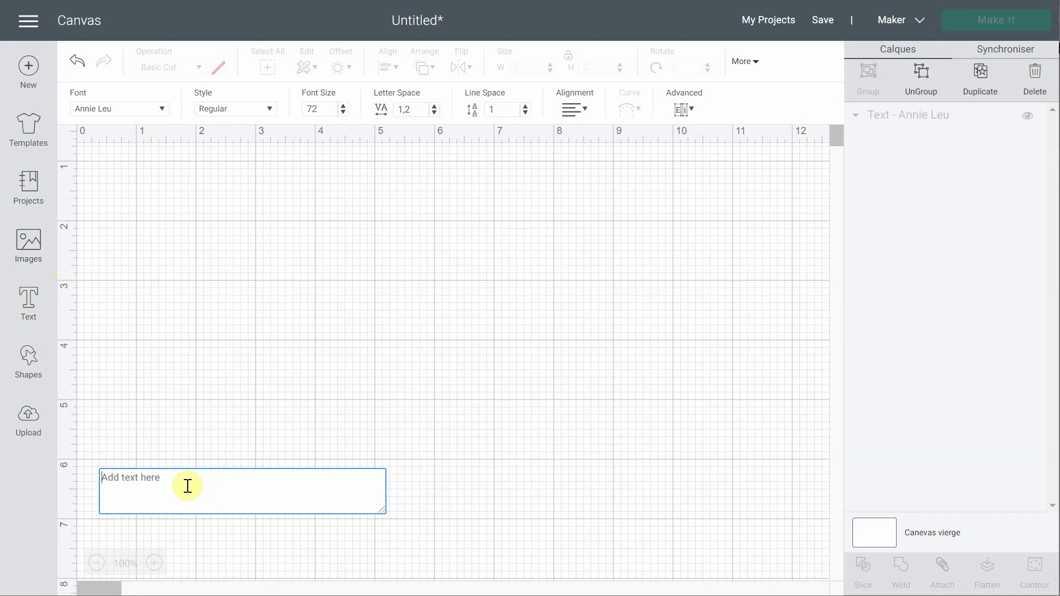
Type 'hello' and enlarge it to about 6.3 × 2.8 inches.
{"action": "type", "text": "hello"}
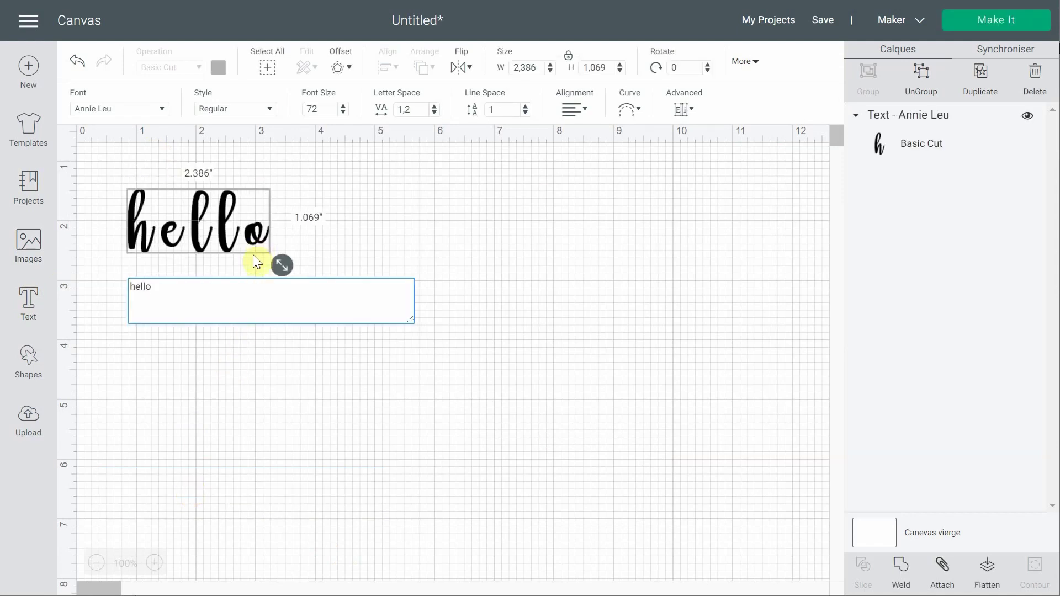
{"action": "left_click_drag", "start_coordinate": [282, 265], "coordinate": [449, 371]}
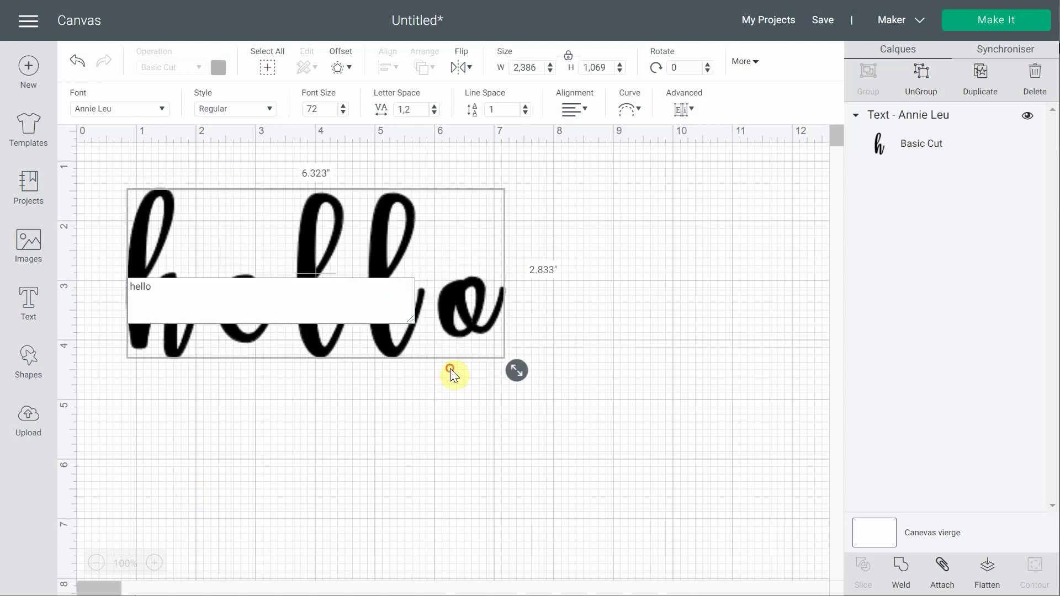
{"action": "left_click", "coordinate": [352, 440]}
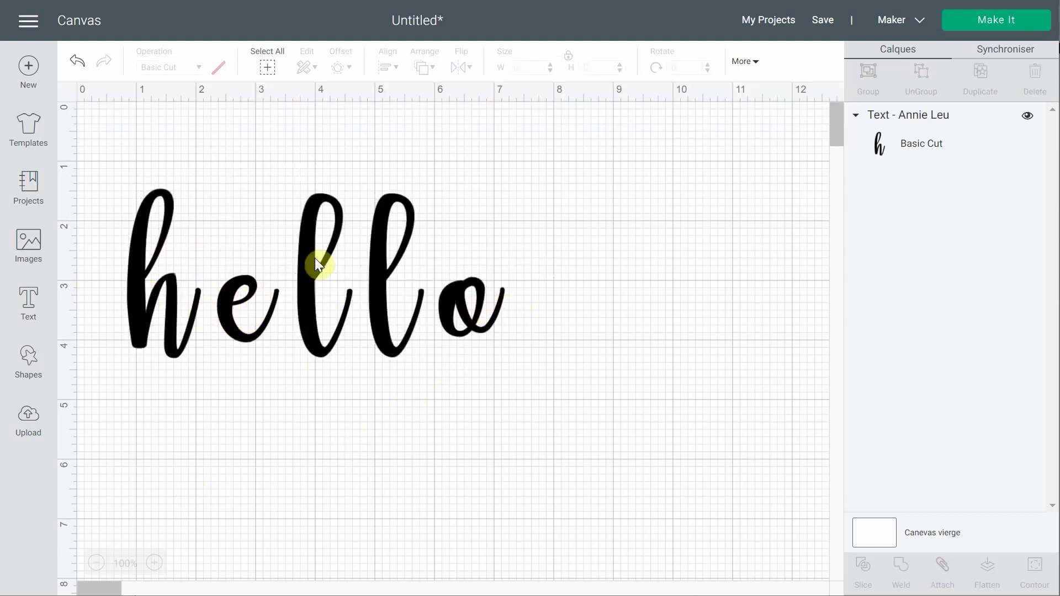
Tighten hello's letter spacing to 0.4 and ungroup it into five letter layers.
{"action": "left_click", "coordinate": [320, 287]}
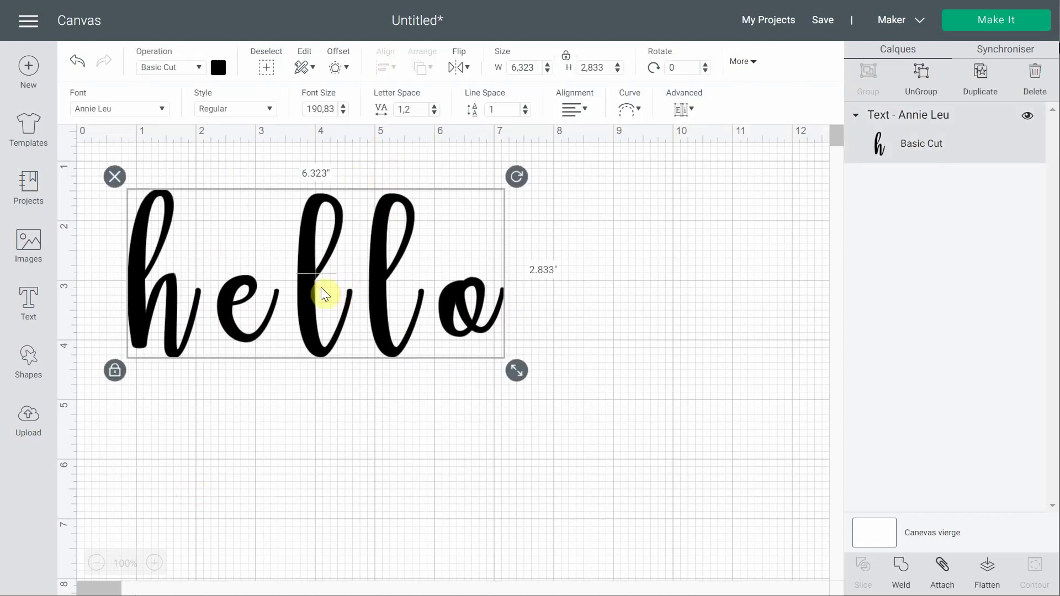
{"action": "left_click", "coordinate": [434, 113]}
{"action": "left_click", "coordinate": [434, 113]}
{"action": "left_click", "coordinate": [434, 114]}
{"action": "left_click", "coordinate": [434, 113]}
{"action": "left_click", "coordinate": [434, 113]}
{"action": "left_click", "coordinate": [434, 113]}
{"action": "left_click", "coordinate": [433, 113]}
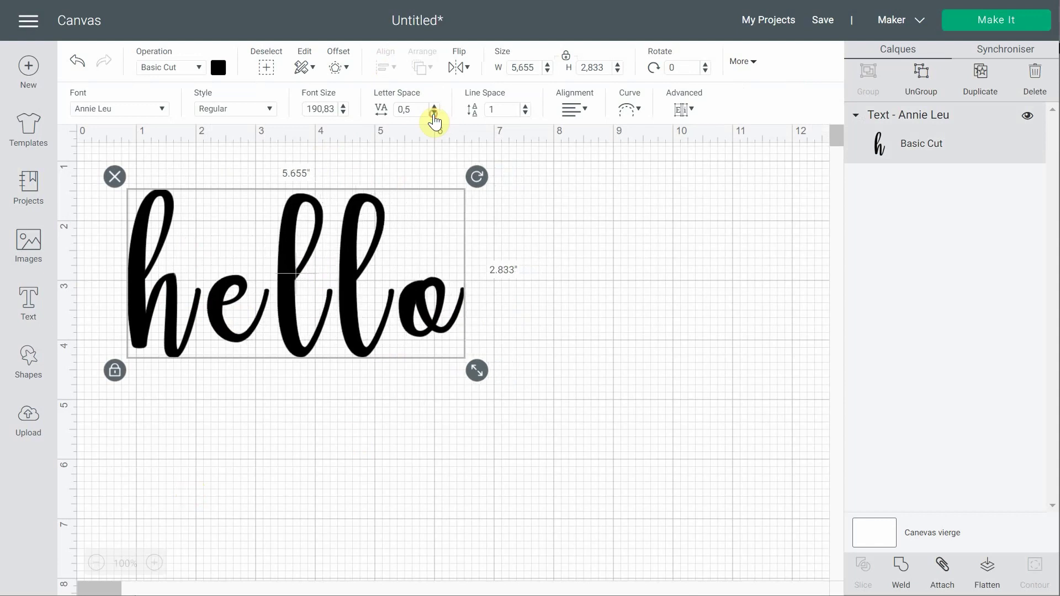
{"action": "left_click", "coordinate": [433, 113]}
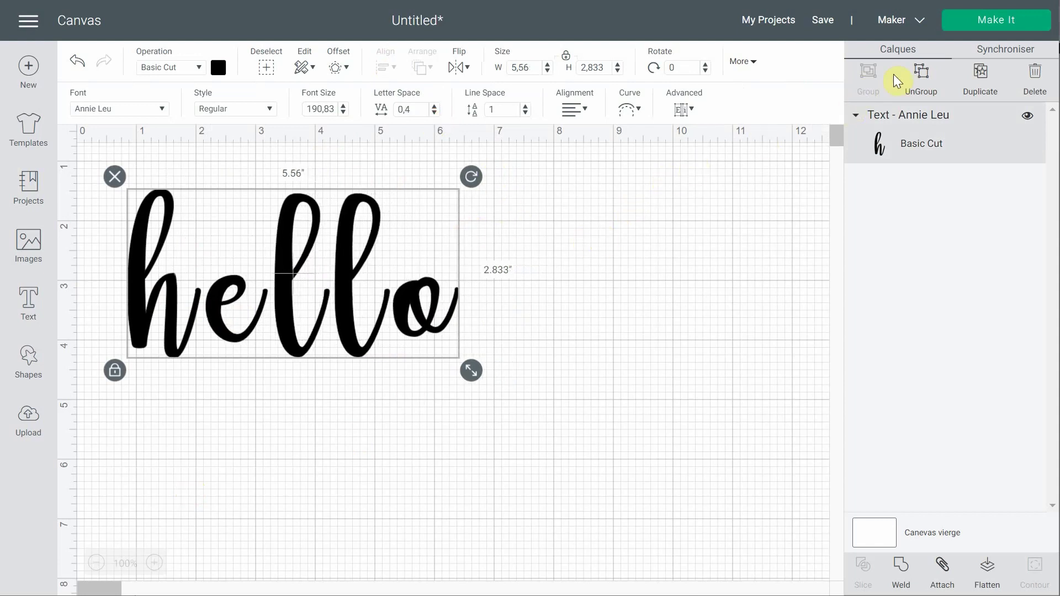
{"action": "left_click", "coordinate": [685, 109]}
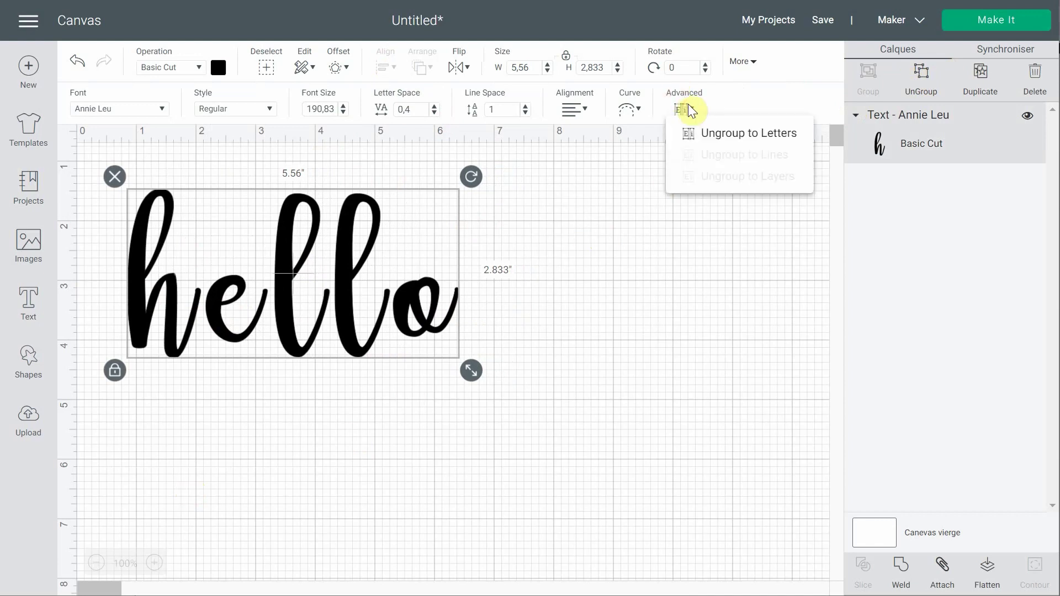
{"action": "left_click", "coordinate": [712, 138]}
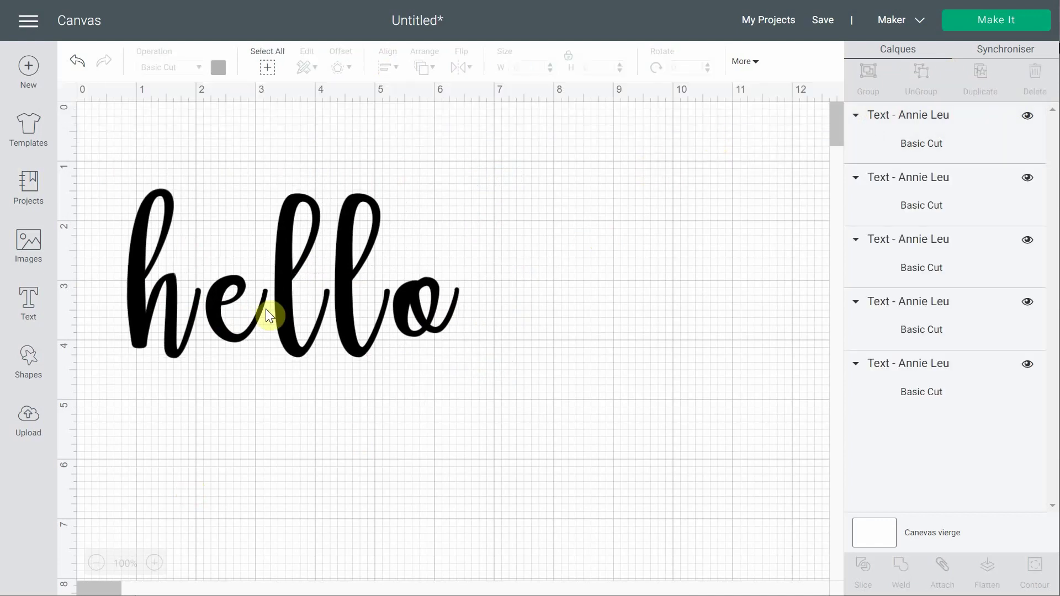
Slide the e, both l's and the o left so each overlaps the previous letter.
{"action": "left_click_drag", "start_coordinate": [213, 317], "coordinate": [201, 317]}
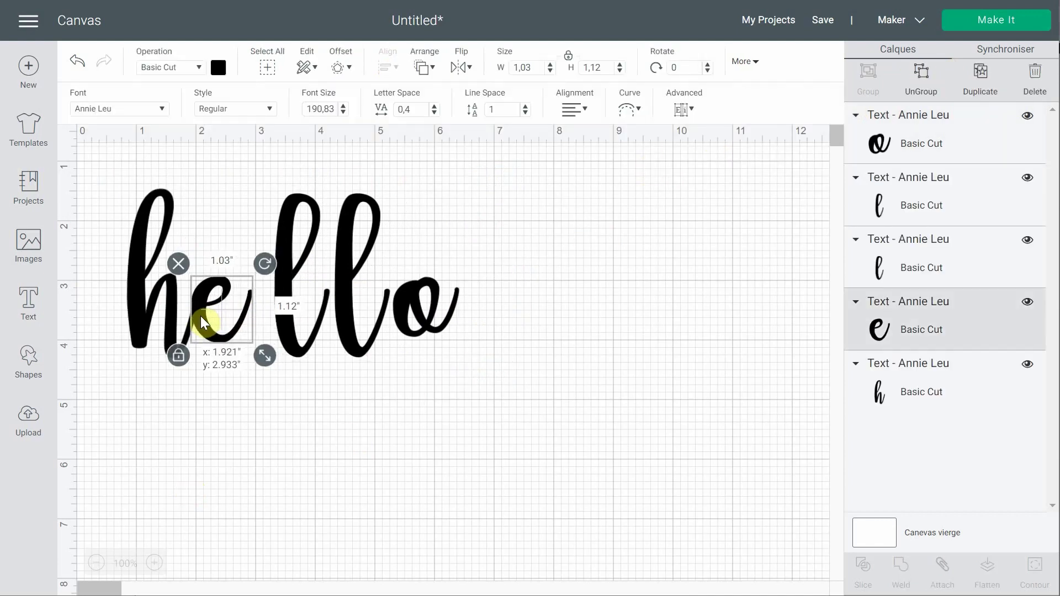
{"action": "left_click_drag", "start_coordinate": [290, 332], "coordinate": [263, 327]}
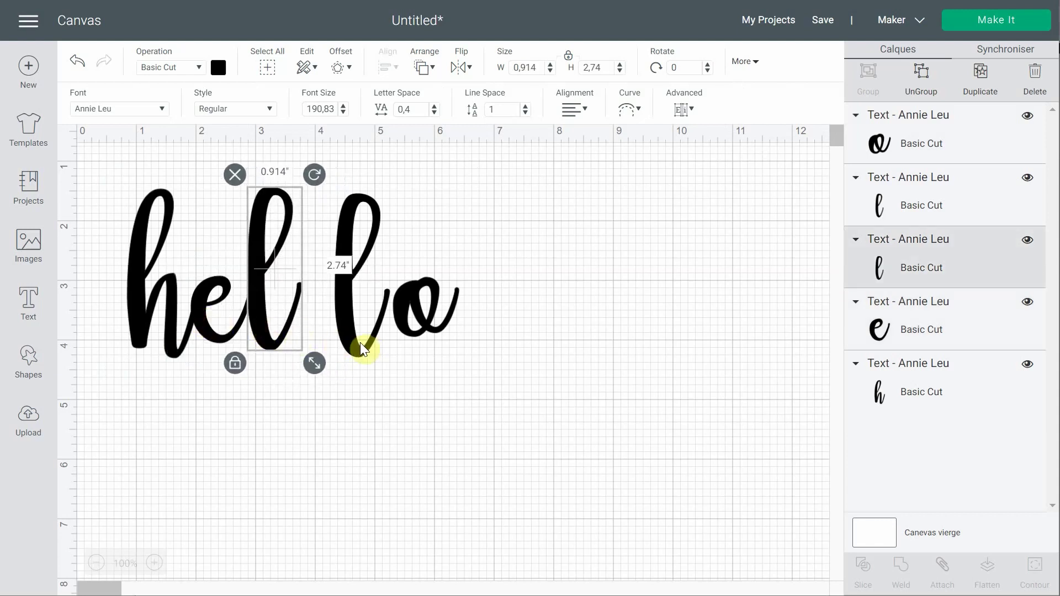
{"action": "left_click_drag", "start_coordinate": [361, 343], "coordinate": [320, 339]}
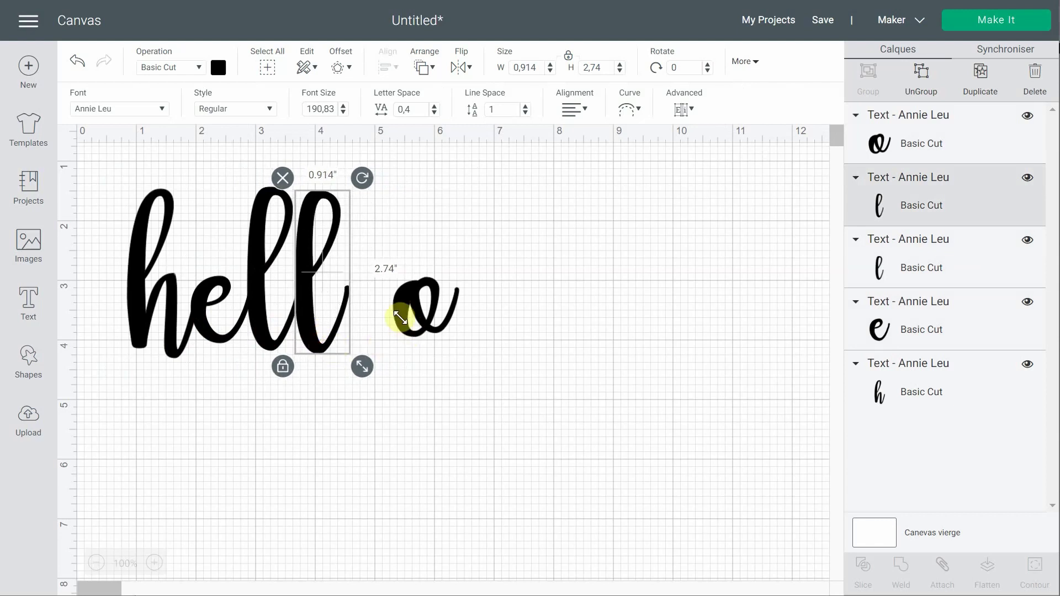
{"action": "left_click_drag", "start_coordinate": [417, 297], "coordinate": [365, 295]}
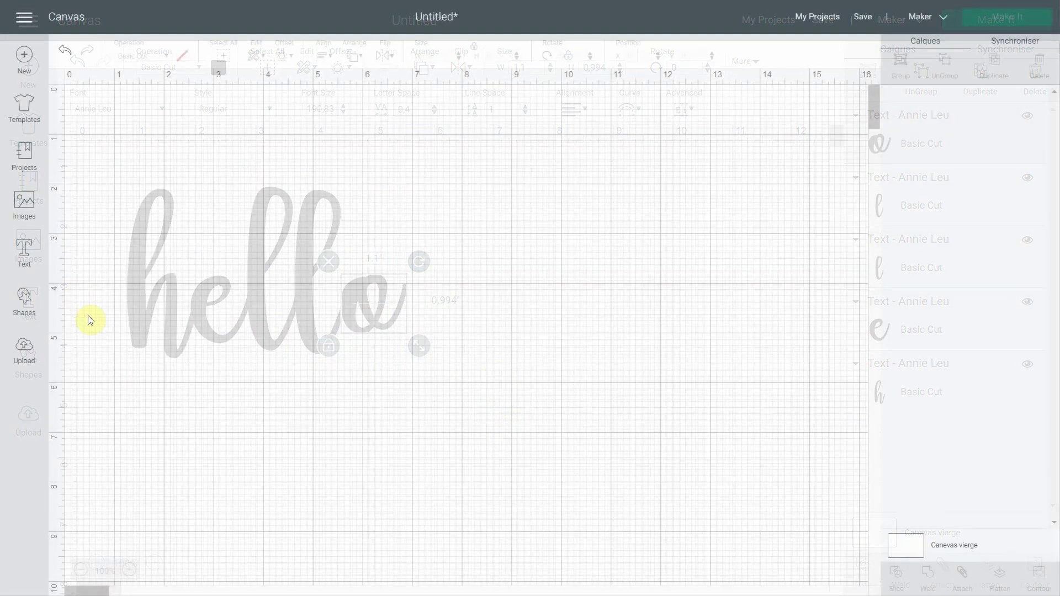
Add a fresh text box and show the font list filtered to only kerned fonts.
{"action": "left_click", "coordinate": [24, 255]}
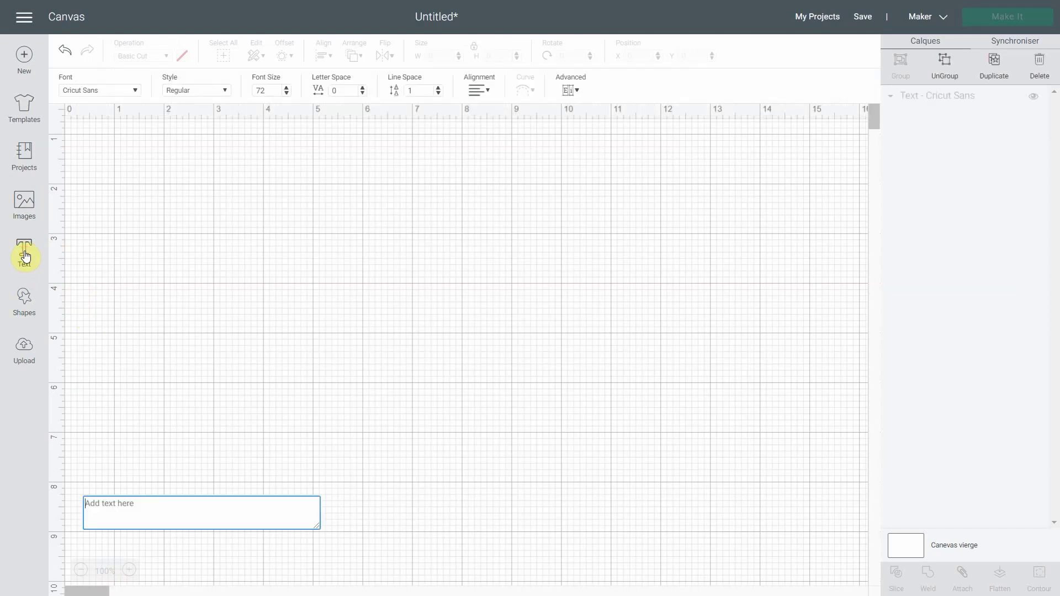
{"action": "left_click", "coordinate": [135, 90]}
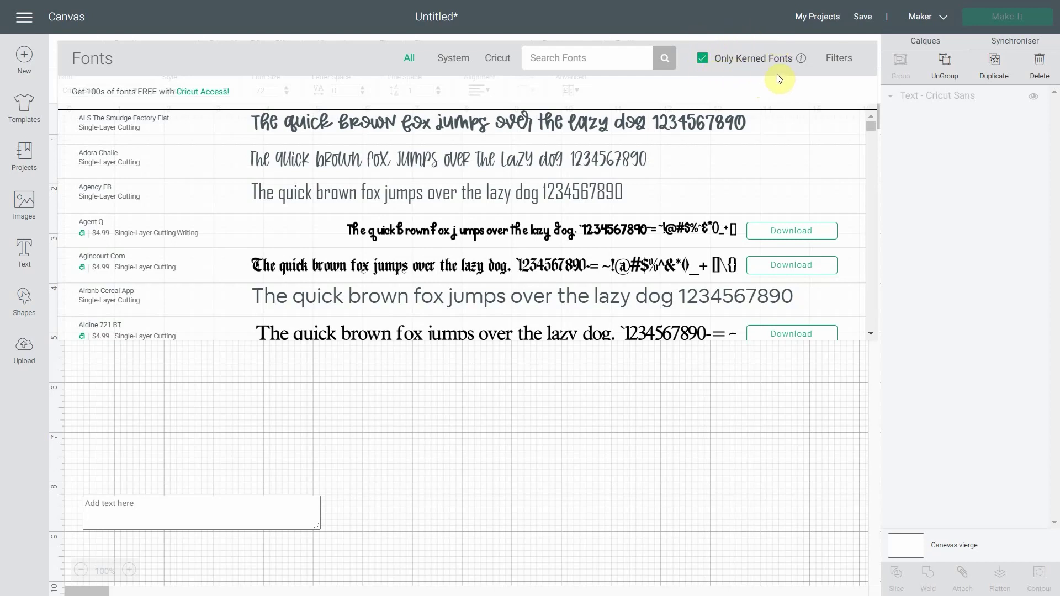
Search 'annie leu' and apply the kerned Annie Leu font to the empty text box.
{"action": "scroll", "coordinate": [420, 135], "scroll_direction": "down", "scroll_amount": 10}
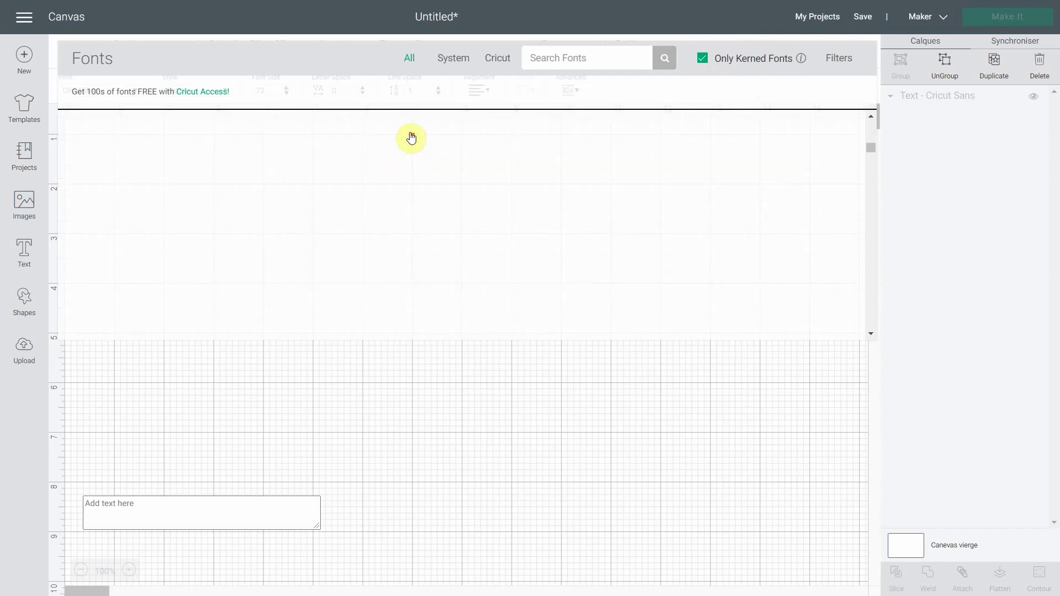
{"action": "scroll", "coordinate": [539, 83], "scroll_direction": "up", "scroll_amount": 5}
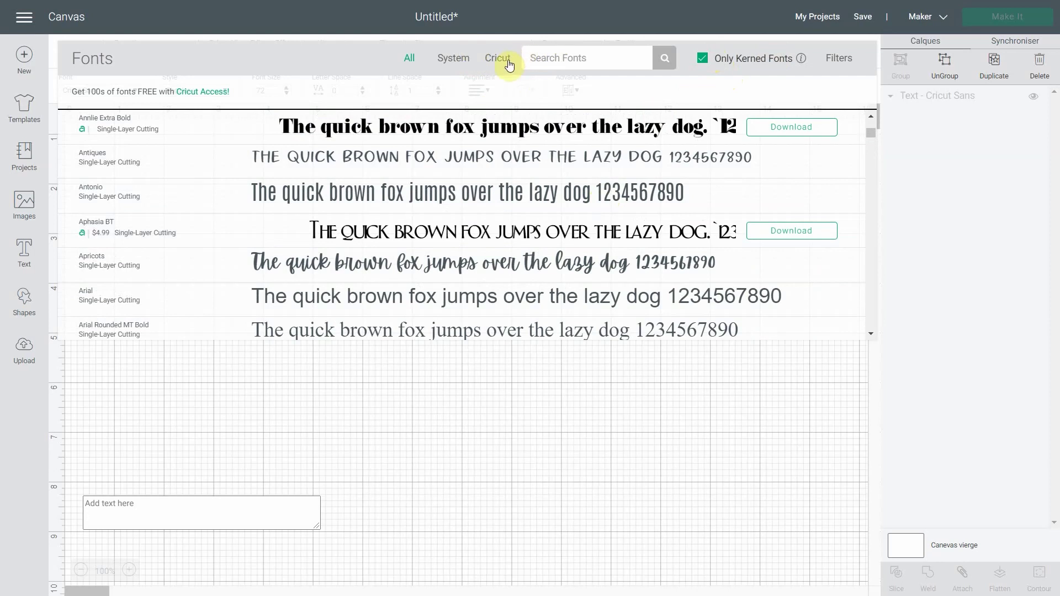
{"action": "left_click", "coordinate": [577, 58]}
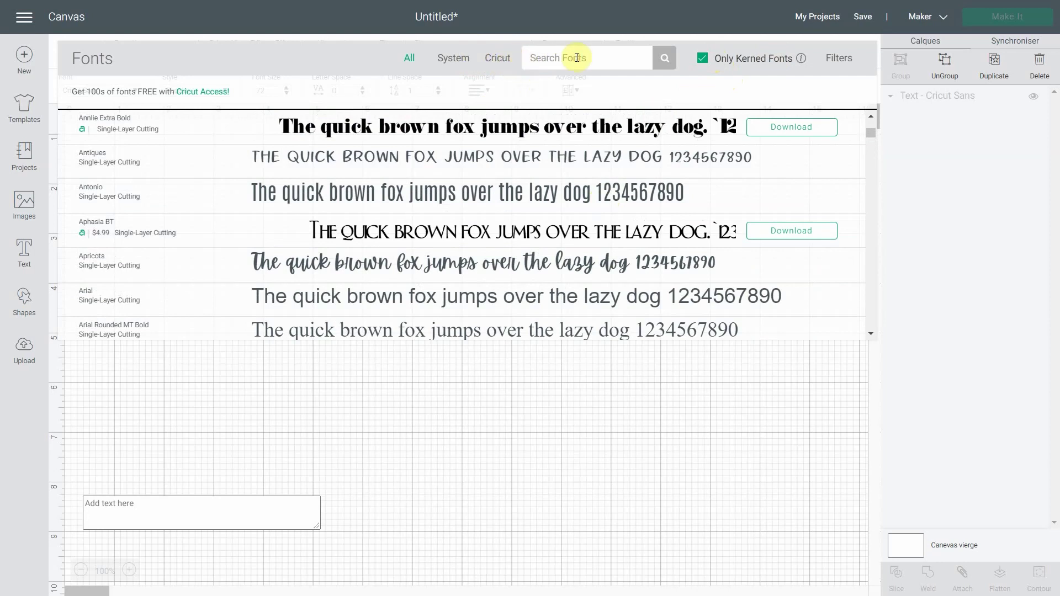
{"action": "type", "text": "annie leu"}
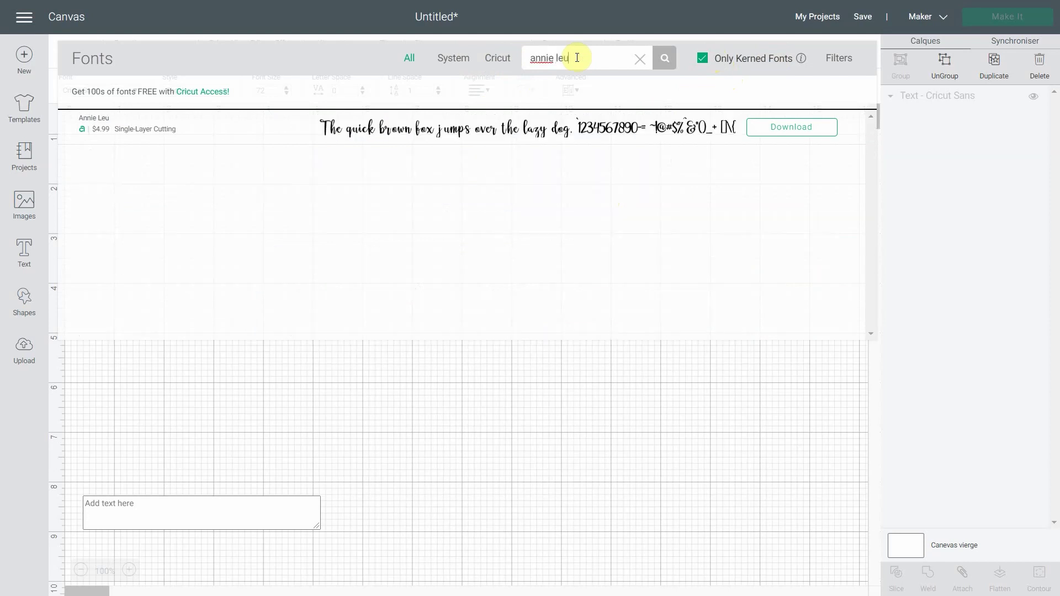
{"action": "left_click", "coordinate": [533, 133]}
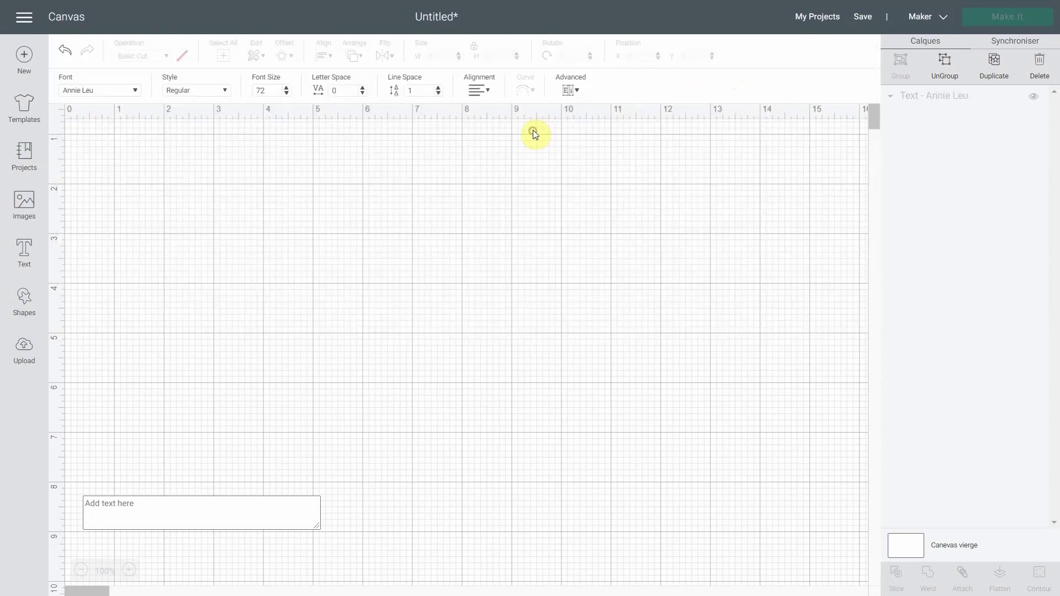
{"action": "left_click", "coordinate": [254, 511]}
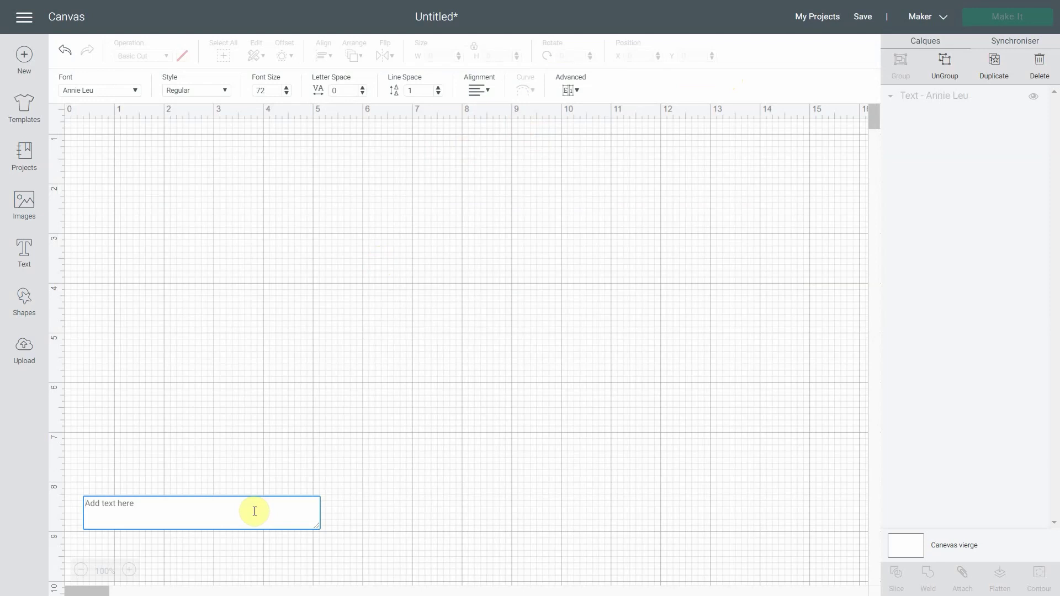
Type 'hello' and scale it up to about 6.8 × 4.2 inches.
{"action": "type", "text": "hello"}
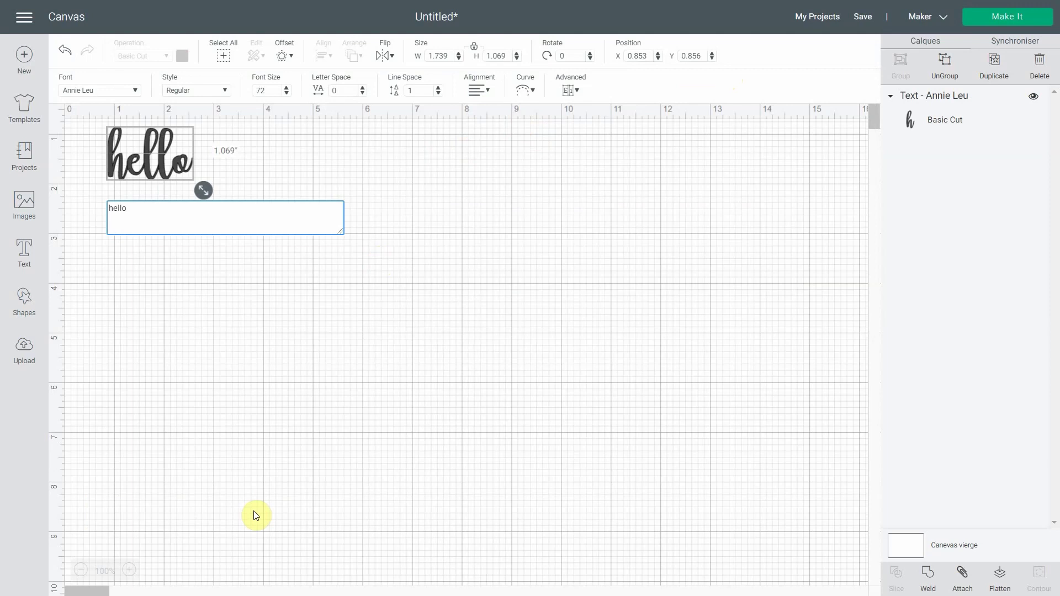
{"action": "left_click_drag", "start_coordinate": [204, 191], "coordinate": [317, 372]}
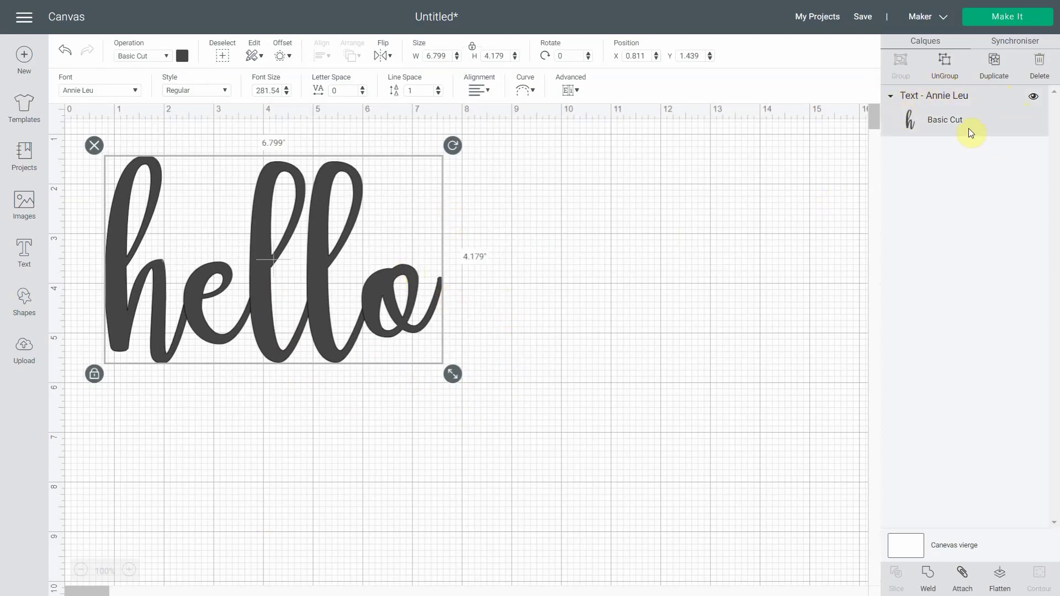
{"action": "left_click", "coordinate": [363, 93]}
{"action": "left_click", "coordinate": [362, 94]}
{"action": "left_click", "coordinate": [362, 95]}
{"action": "left_click", "coordinate": [363, 95]}
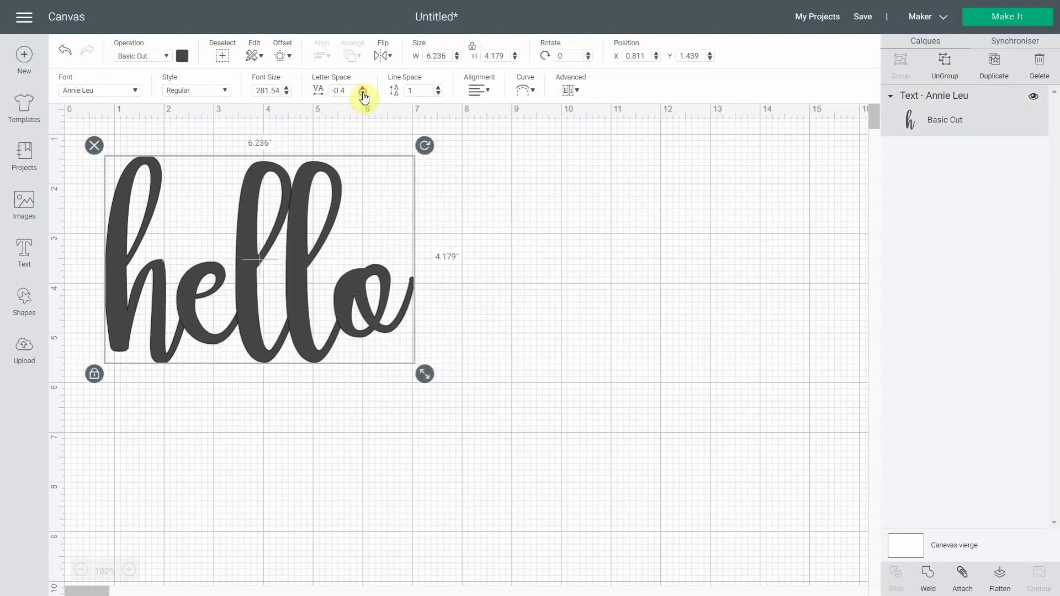
{"action": "left_click", "coordinate": [362, 87]}
{"action": "left_click", "coordinate": [362, 87]}
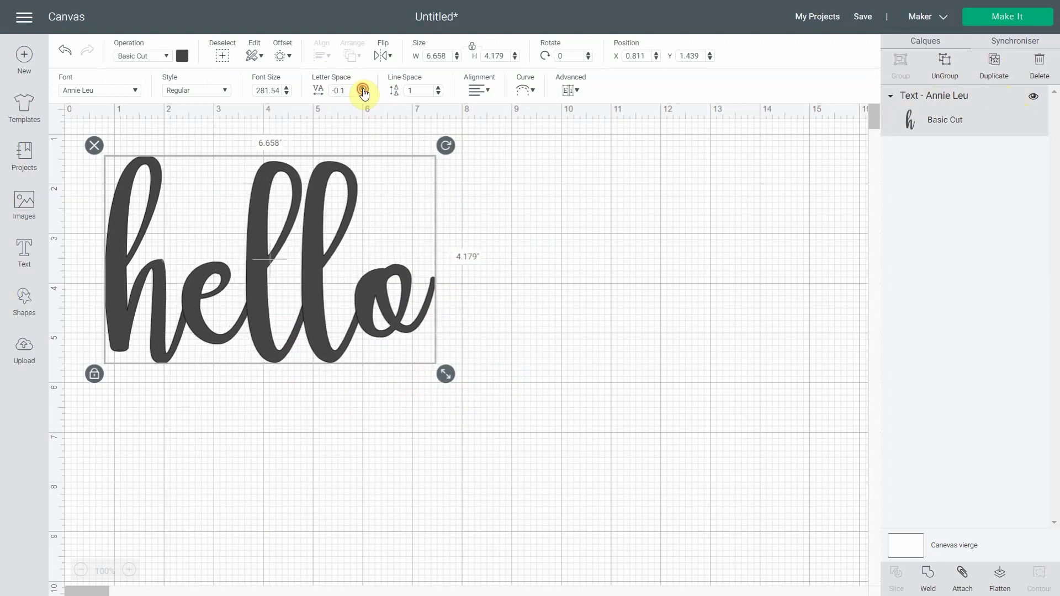
{"action": "left_click", "coordinate": [362, 87]}
{"action": "left_click", "coordinate": [363, 88]}
{"action": "left_click", "coordinate": [362, 87]}
{"action": "left_click", "coordinate": [363, 87]}
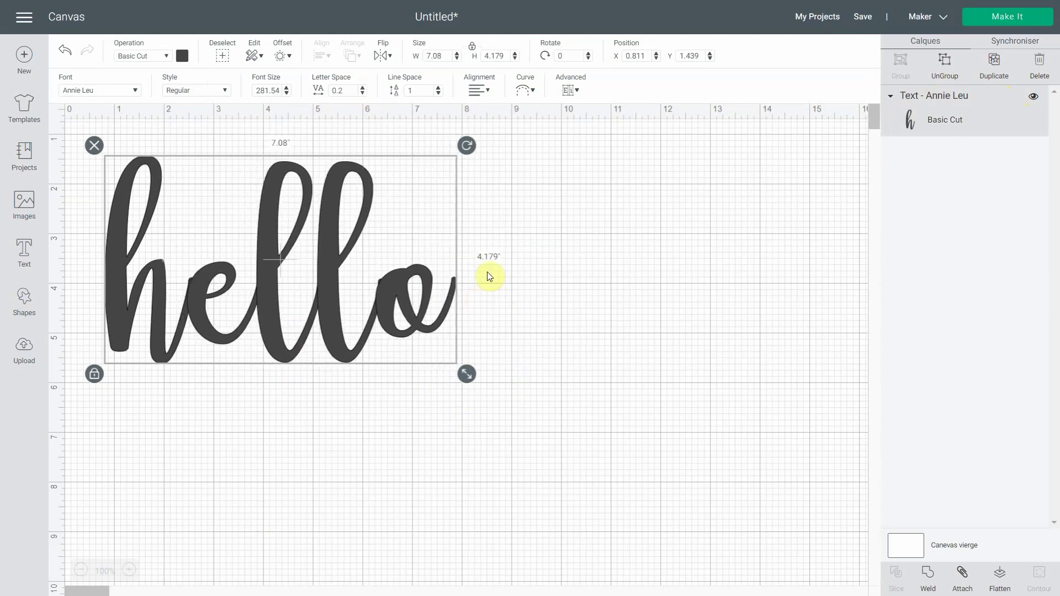
{"action": "left_click", "coordinate": [363, 94]}
{"action": "left_click", "coordinate": [363, 94]}
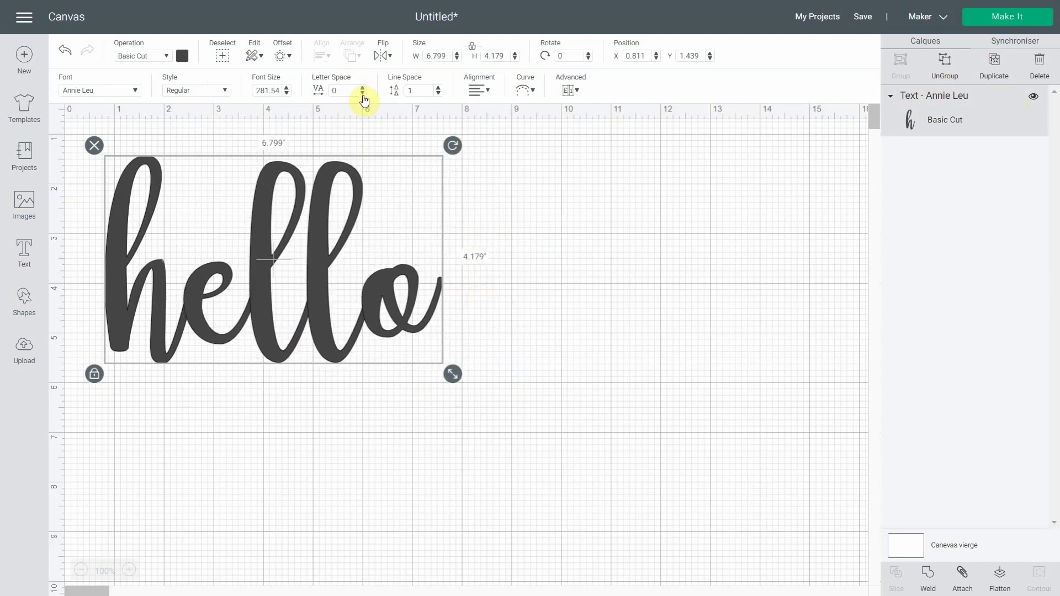
{"action": "left_click", "coordinate": [579, 93]}
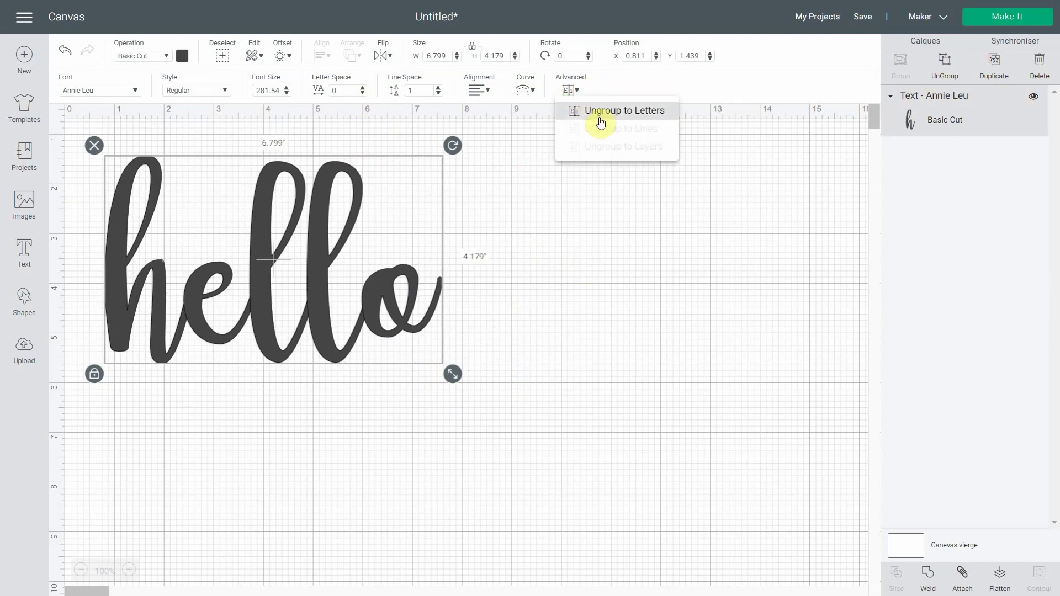
{"action": "left_click", "coordinate": [592, 111]}
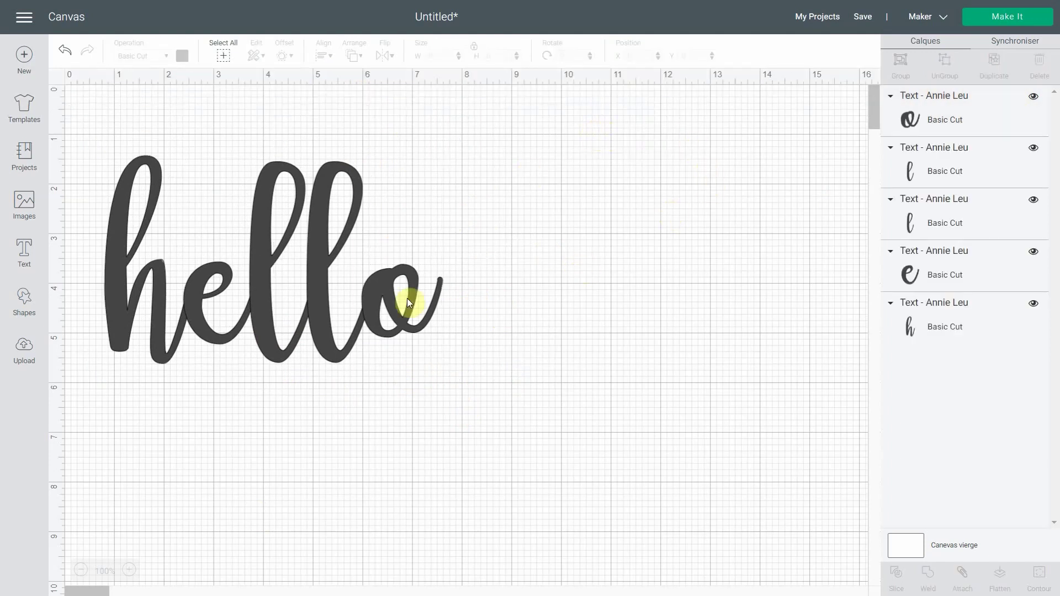
{"action": "left_click_drag", "start_coordinate": [197, 309], "coordinate": [193, 283]}
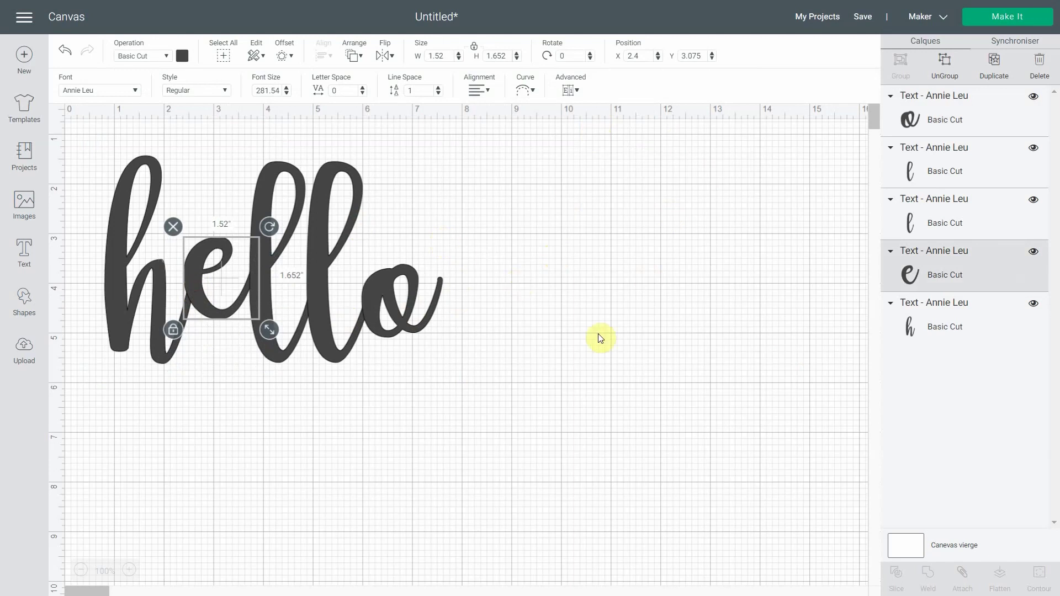
{"action": "left_click", "coordinate": [66, 51]}
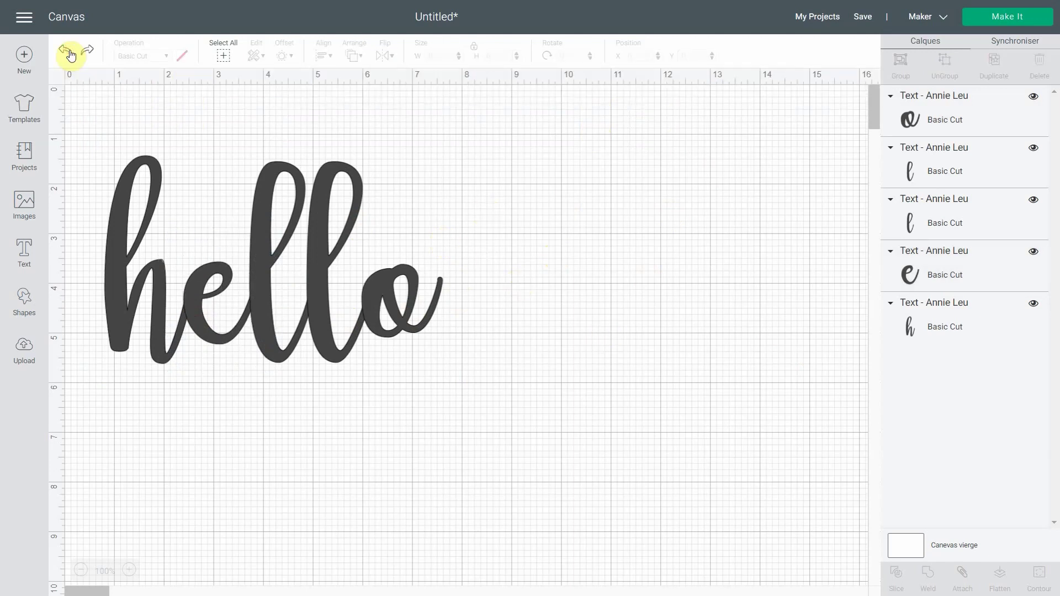
{"action": "left_click", "coordinate": [68, 51]}
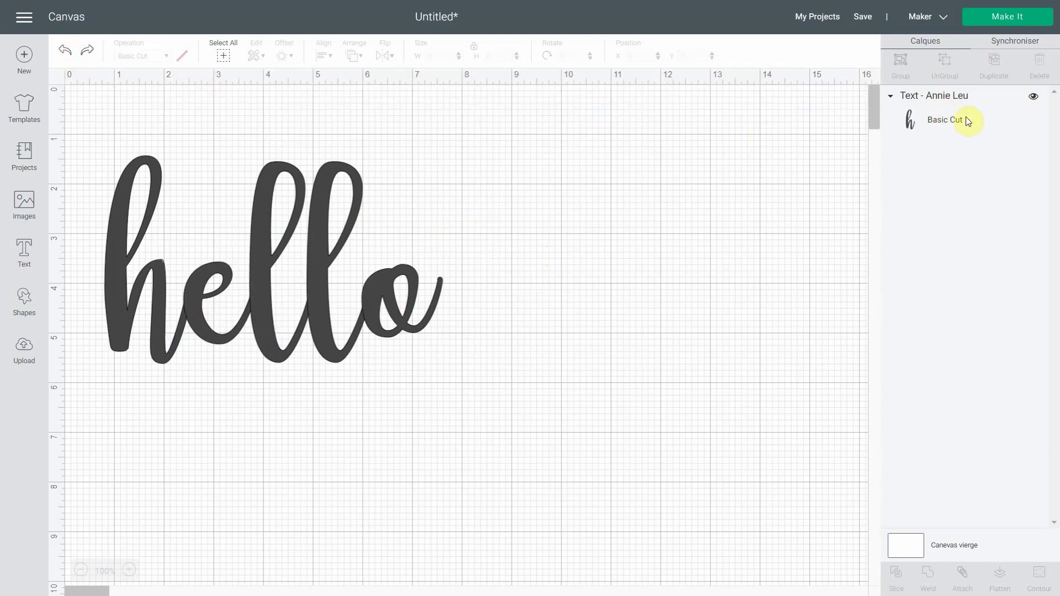
Colour the hello text pink and send it to mat preparation with Make It.
{"action": "left_click", "coordinate": [320, 243]}
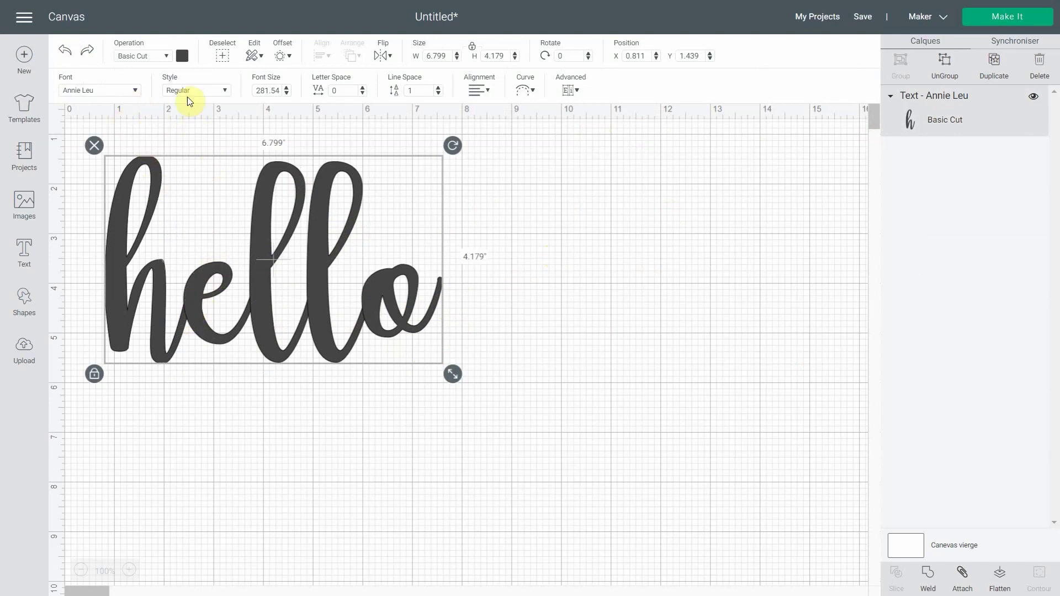
{"action": "left_click", "coordinate": [182, 55]}
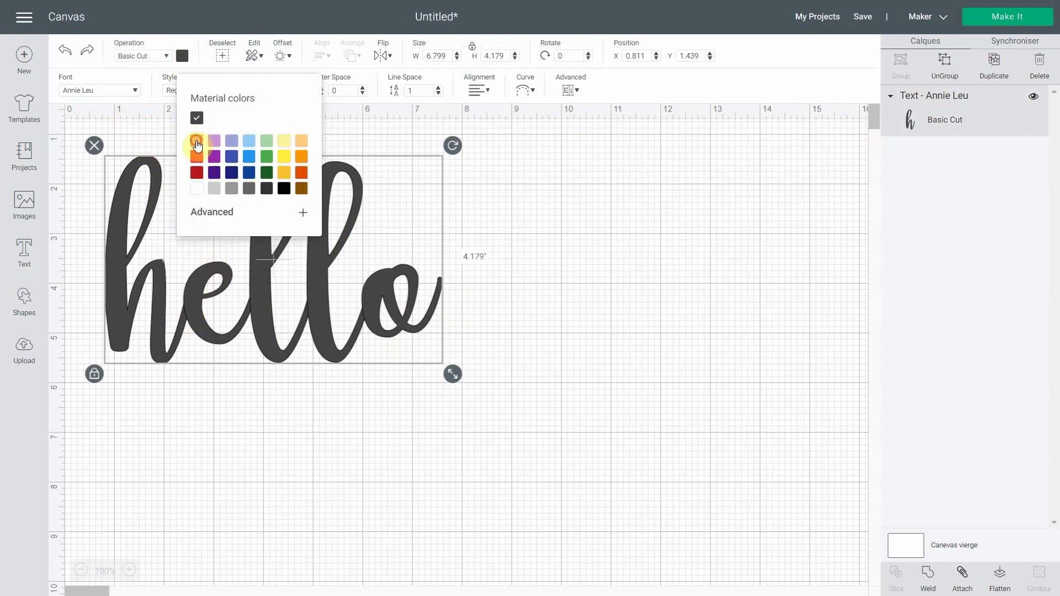
{"action": "left_click", "coordinate": [197, 140]}
{"action": "left_click", "coordinate": [471, 341]}
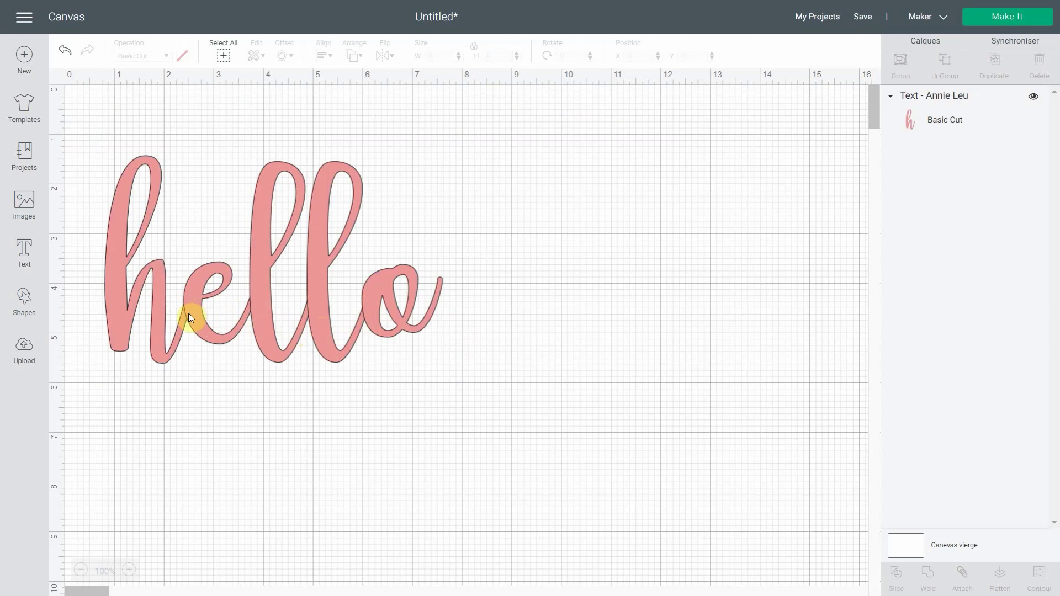
{"action": "left_click", "coordinate": [1013, 17]}
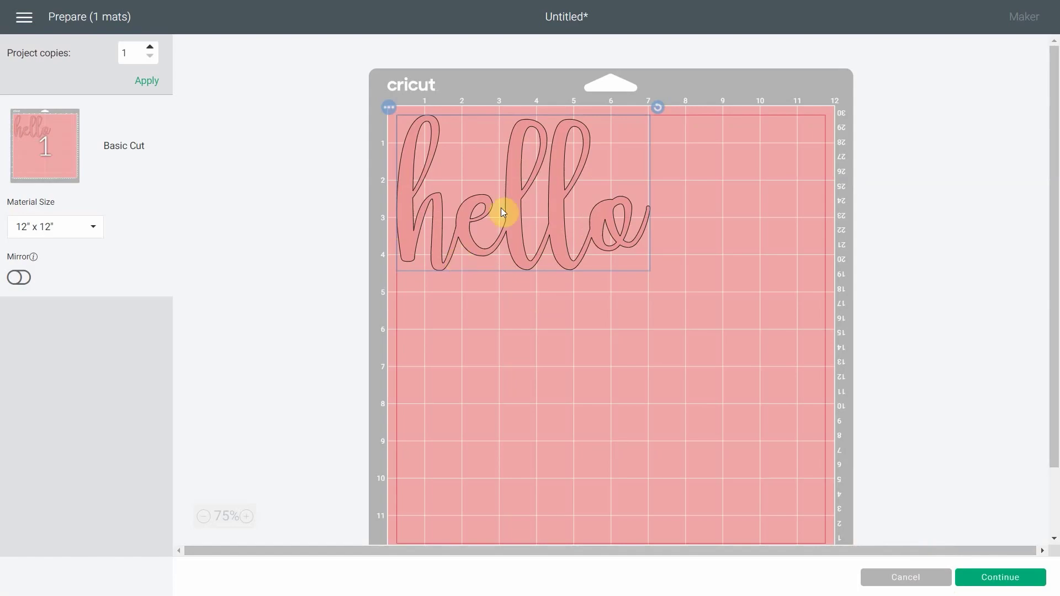
Cancel the mat preview to return to the canvas and select the hello text.
{"action": "left_click", "coordinate": [914, 577]}
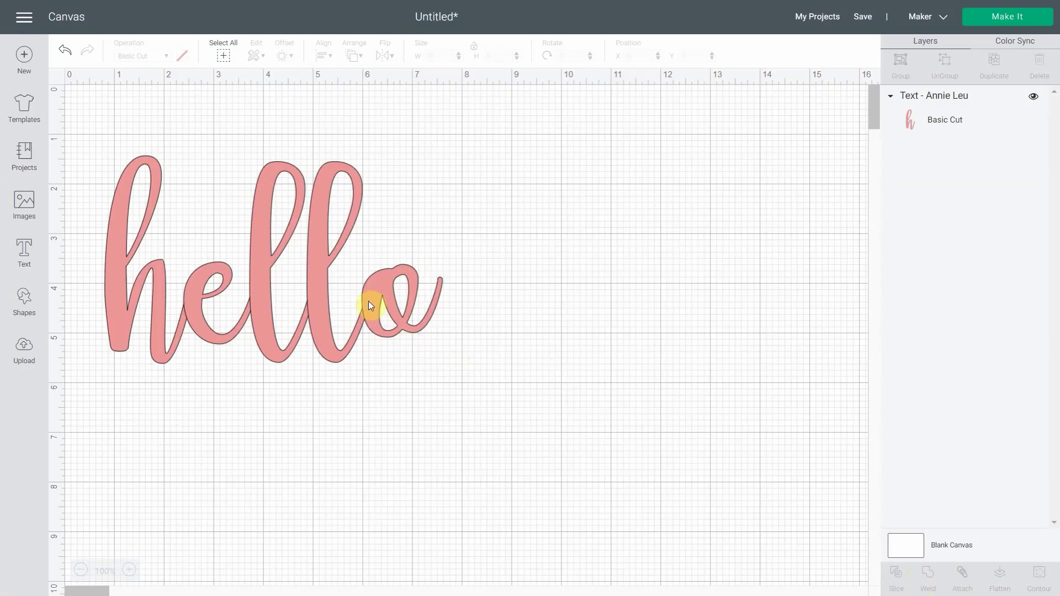
{"action": "left_click", "coordinate": [372, 300]}
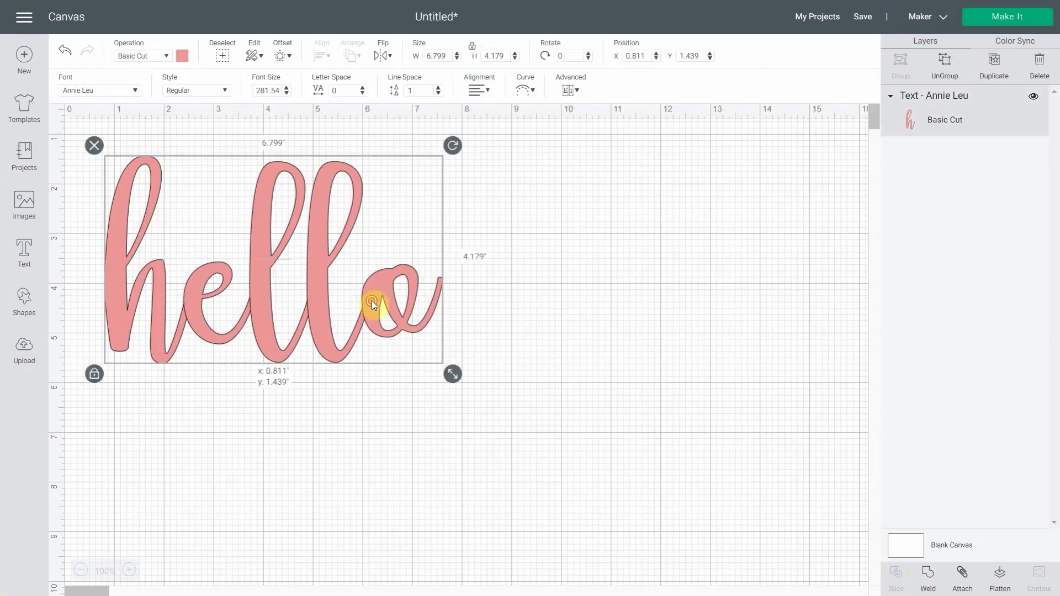
Edit the pink text so it reads 'hello you'.
{"action": "double_click", "coordinate": [372, 300]}
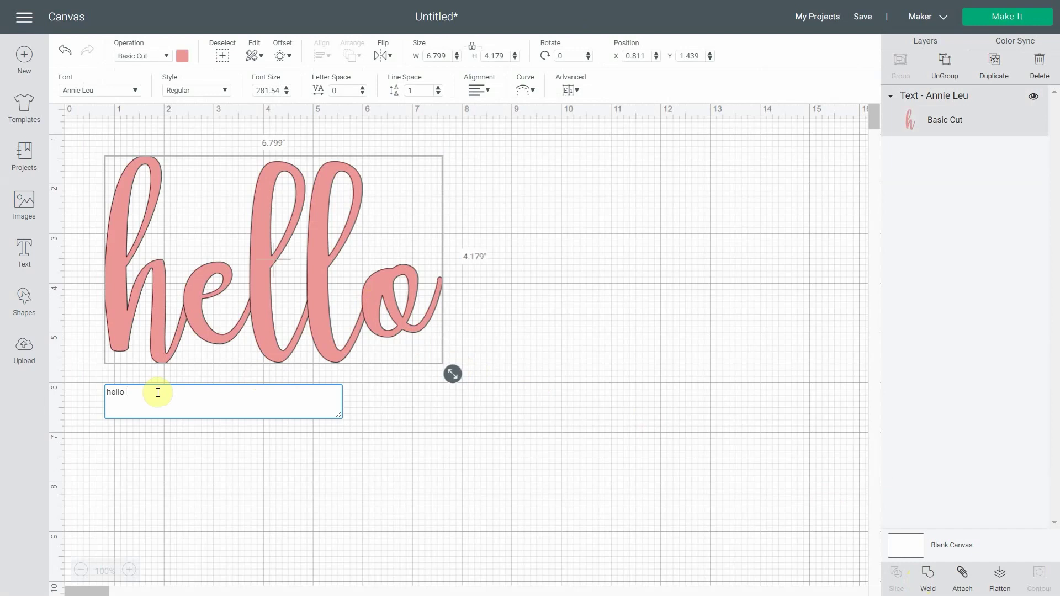
{"action": "type", "text": "you"}
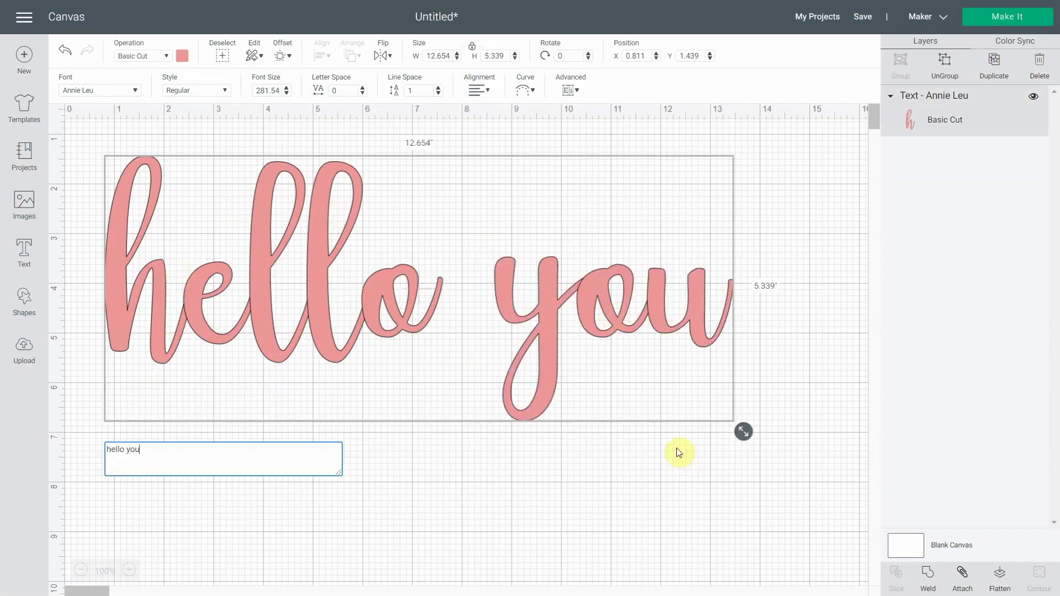
{"action": "left_click", "coordinate": [605, 500]}
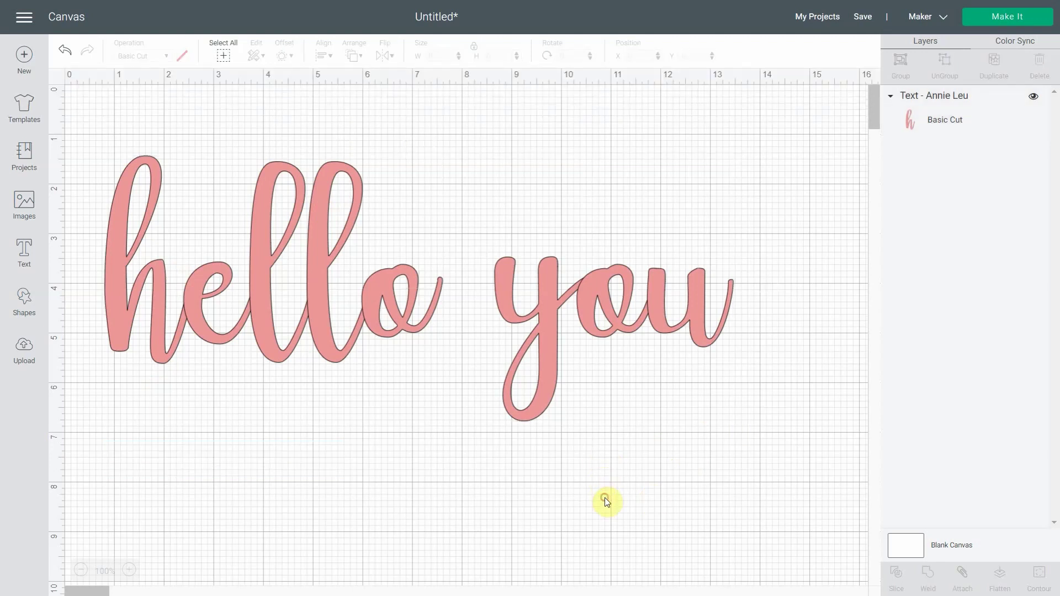
Weld the 'hello you' text into one shape, then undo the weld.
{"action": "left_click", "coordinate": [555, 346]}
{"action": "left_click", "coordinate": [929, 571]}
{"action": "left_click", "coordinate": [540, 308]}
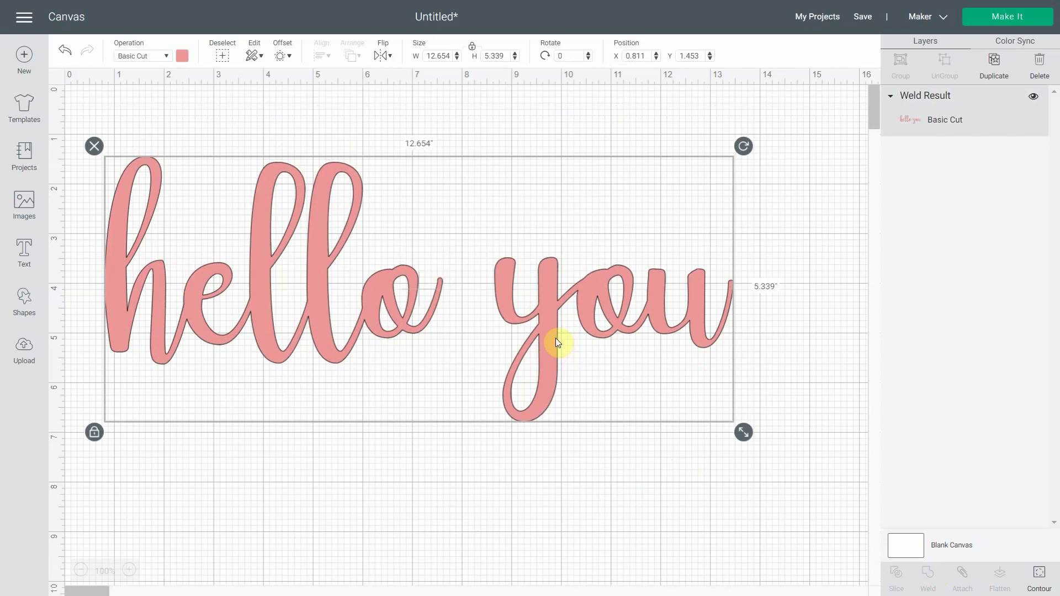
{"action": "left_click", "coordinate": [66, 52]}
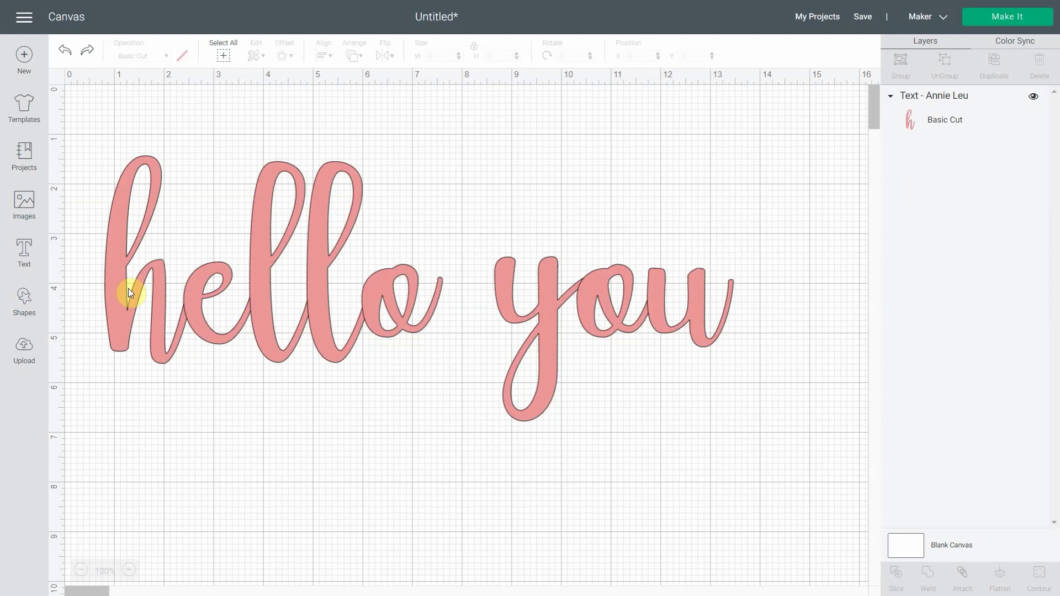
Add a second, empty Annie Leu text layer at size 72 below 'hello you'.
{"action": "left_click", "coordinate": [35, 243]}
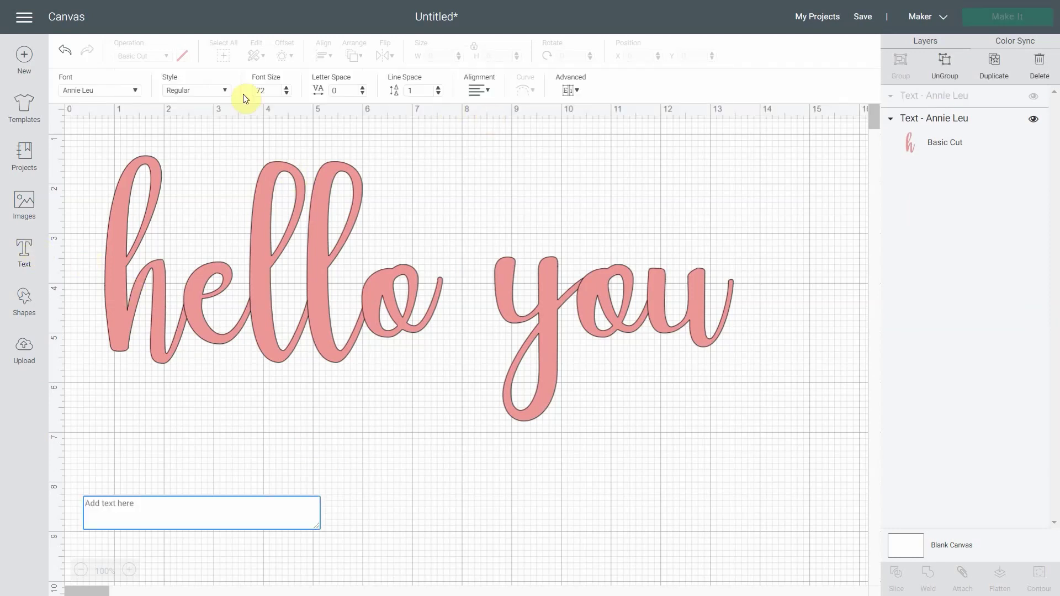
{"action": "left_click", "coordinate": [139, 91]}
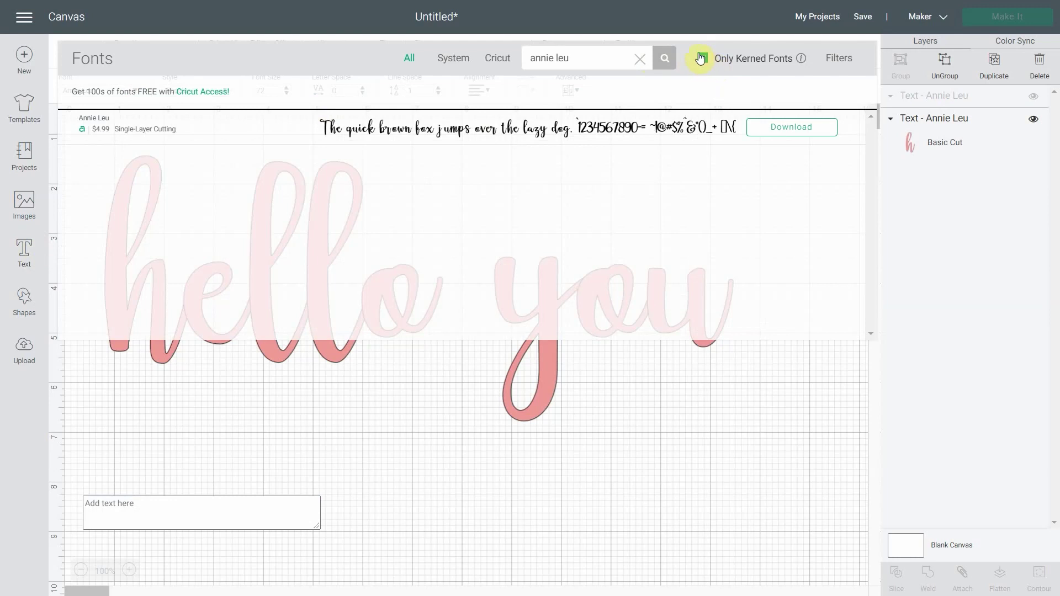
{"action": "left_click", "coordinate": [409, 474]}
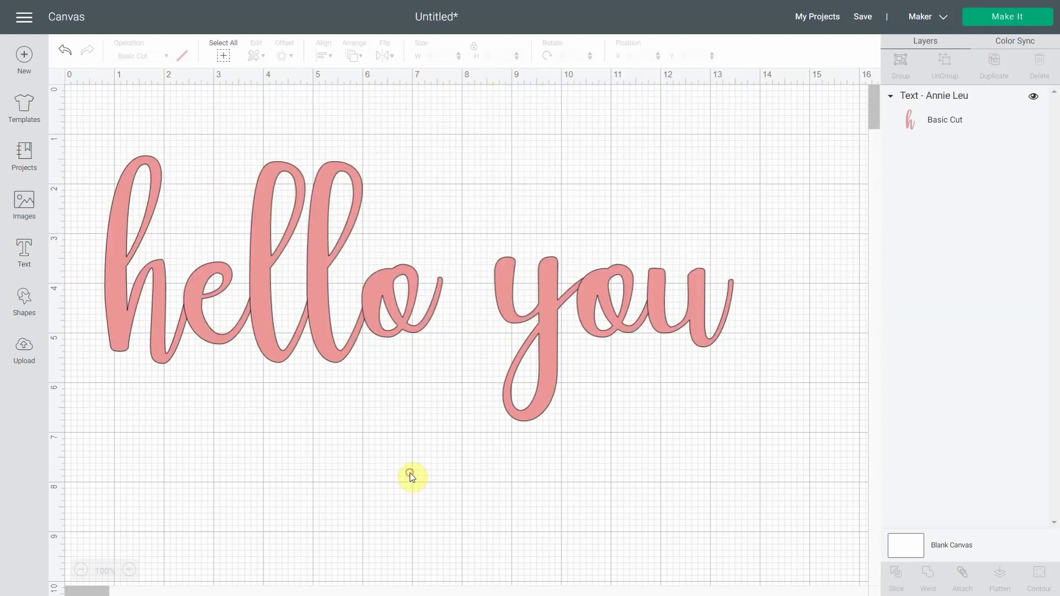